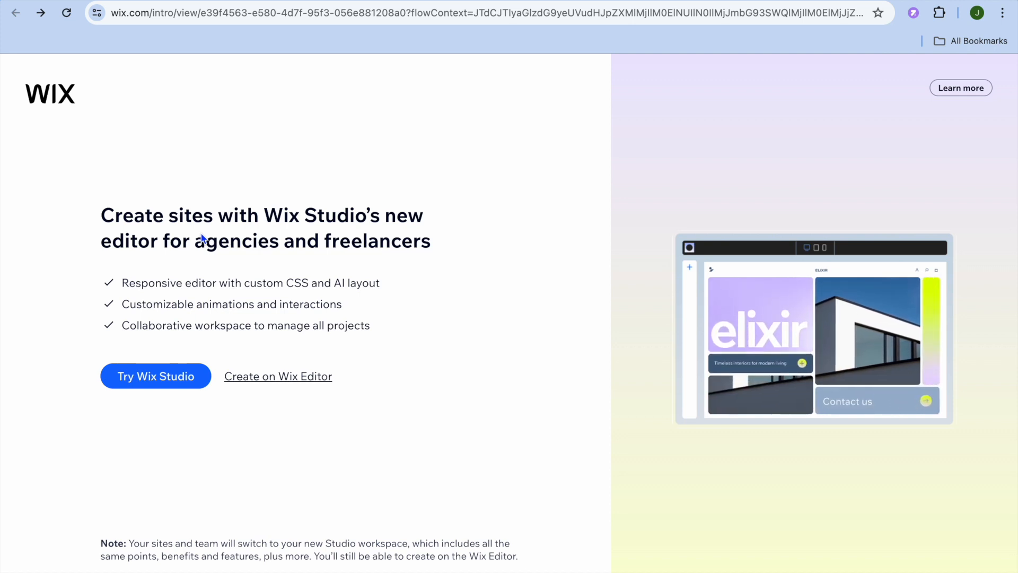
# Step: Choose to create the site on the Wix Editor and proceed past the AI assistant to the website type question
pyautogui.click(283, 382)
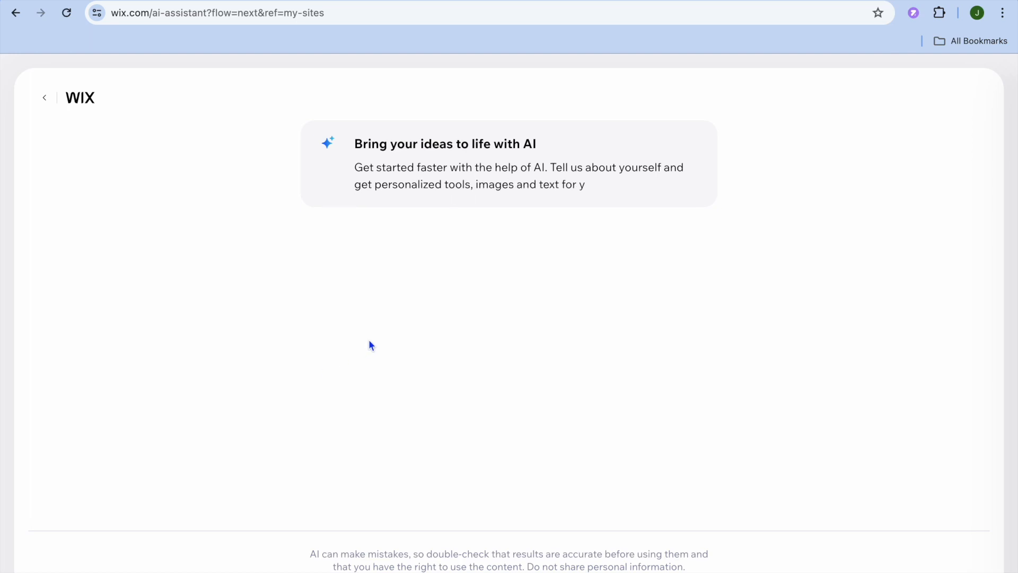
pyautogui.click(480, 214)
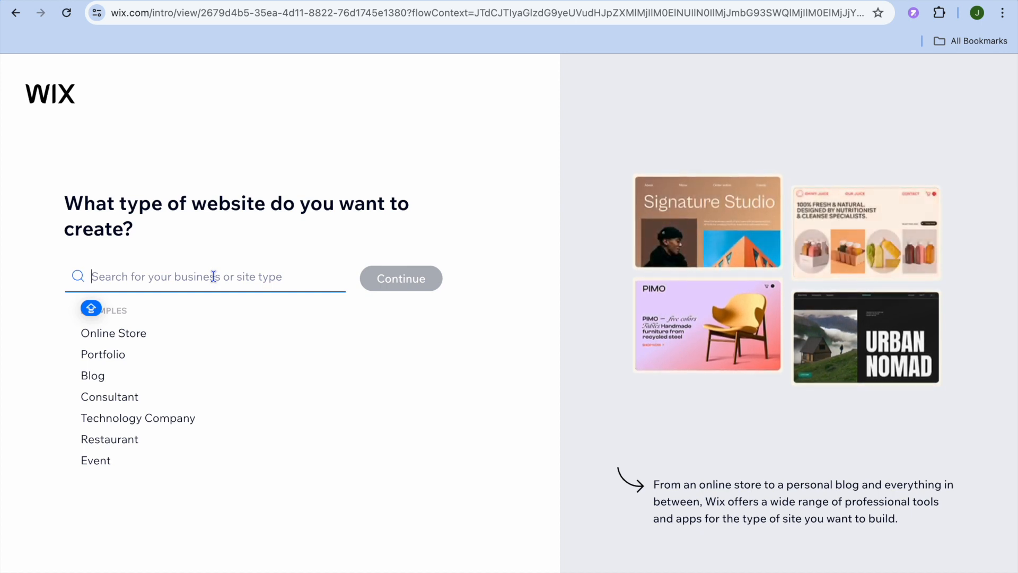
# Step: Search the website types for PHOTOGRAPHY SERVICES, choose Wedding Photography Service as the site type and continue
pyautogui.write('PHO')
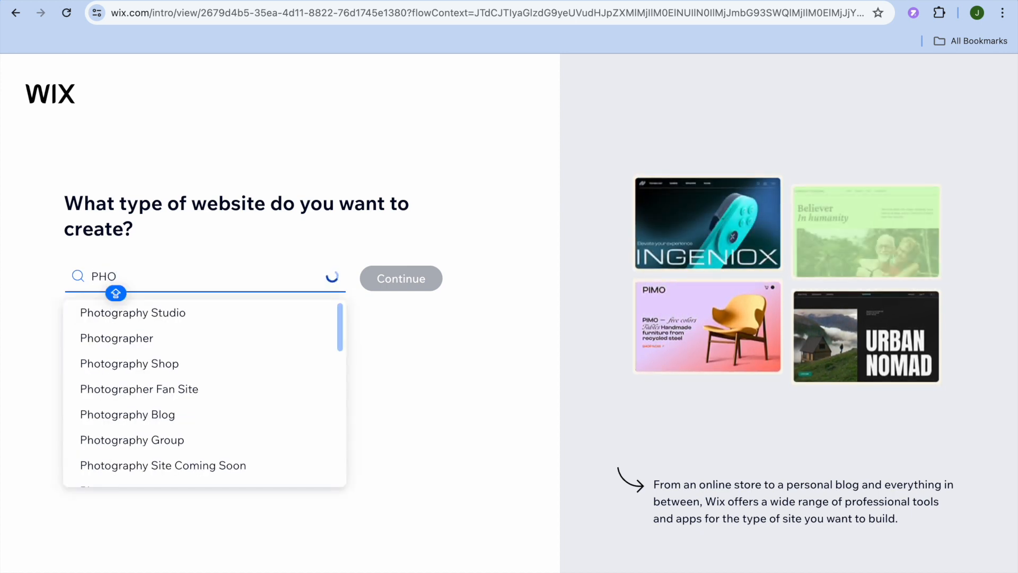
pyautogui.write('TOG')
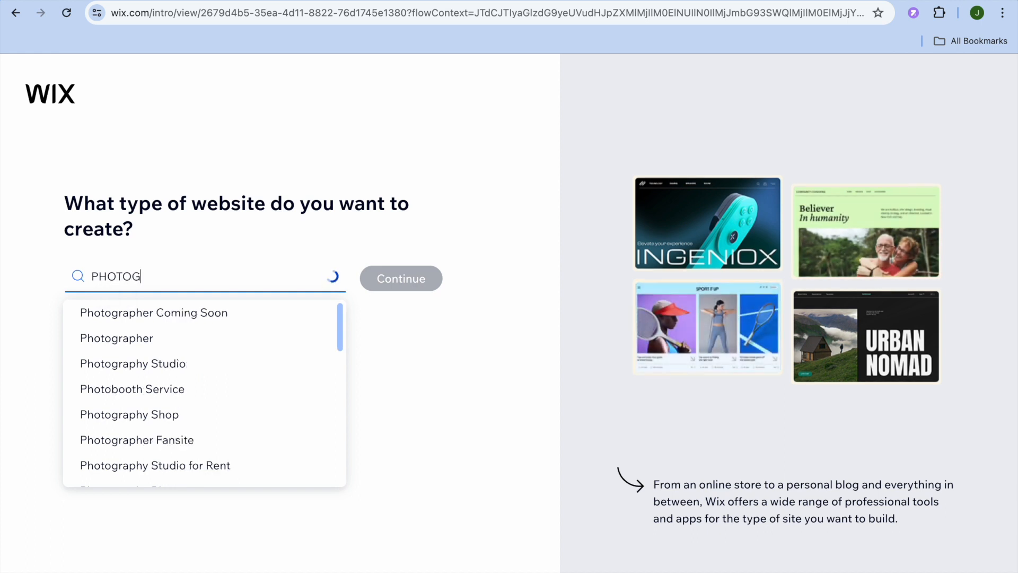
pyautogui.write('RAP')
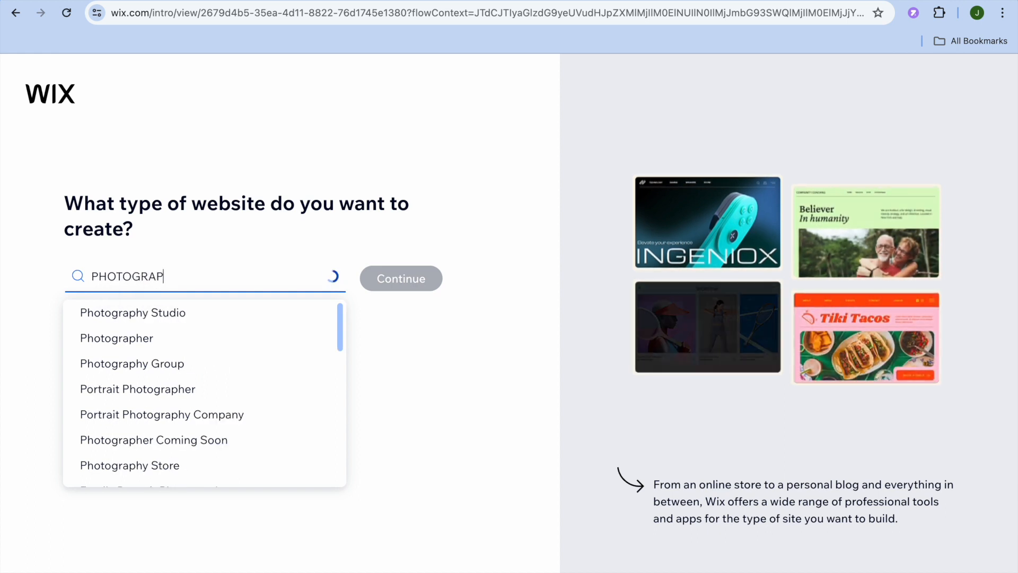
pyautogui.write('HY S')
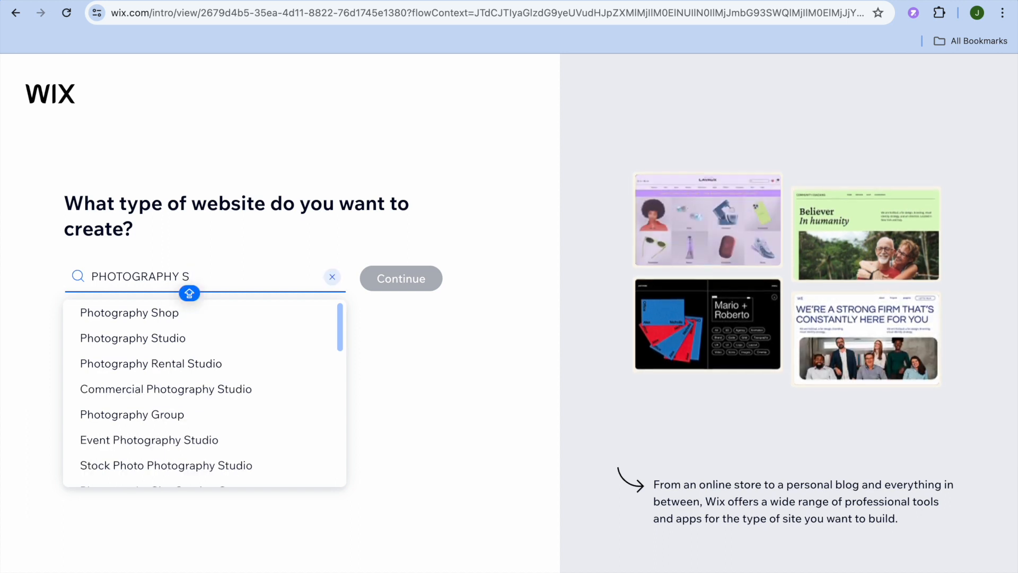
pyautogui.write('ER')
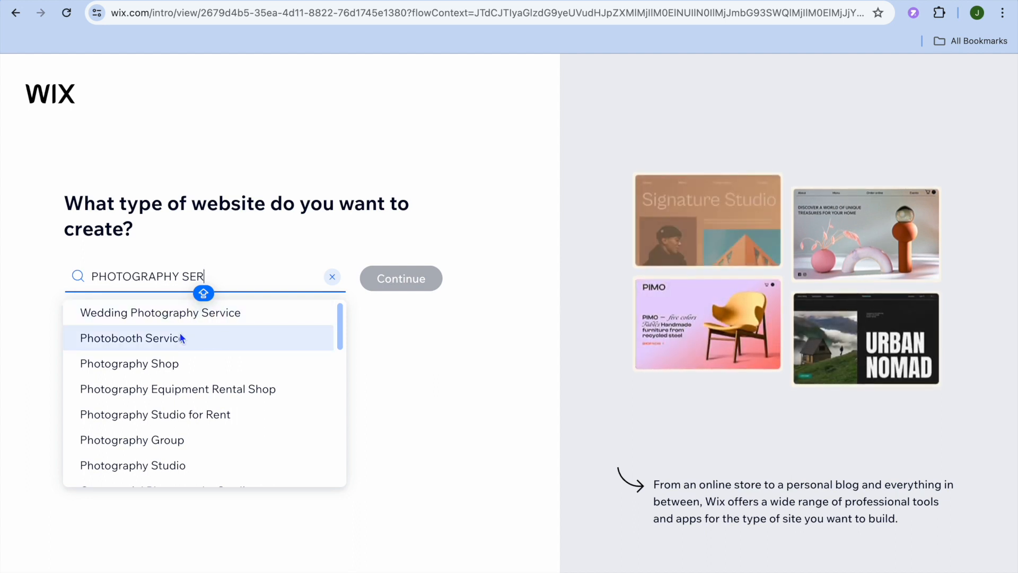
pyautogui.scroll(-4, 207, 336)
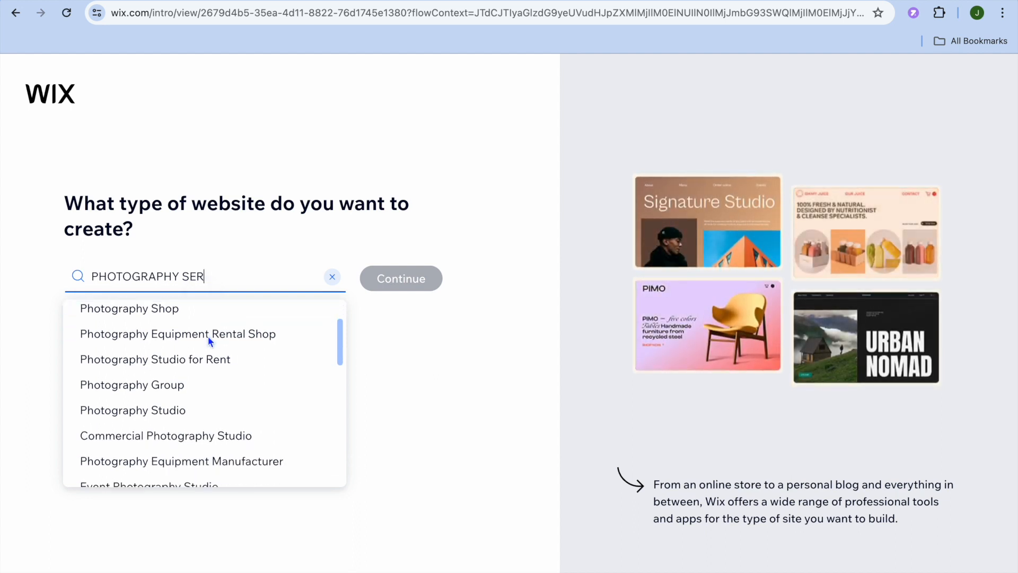
pyautogui.scroll(4, 208, 335)
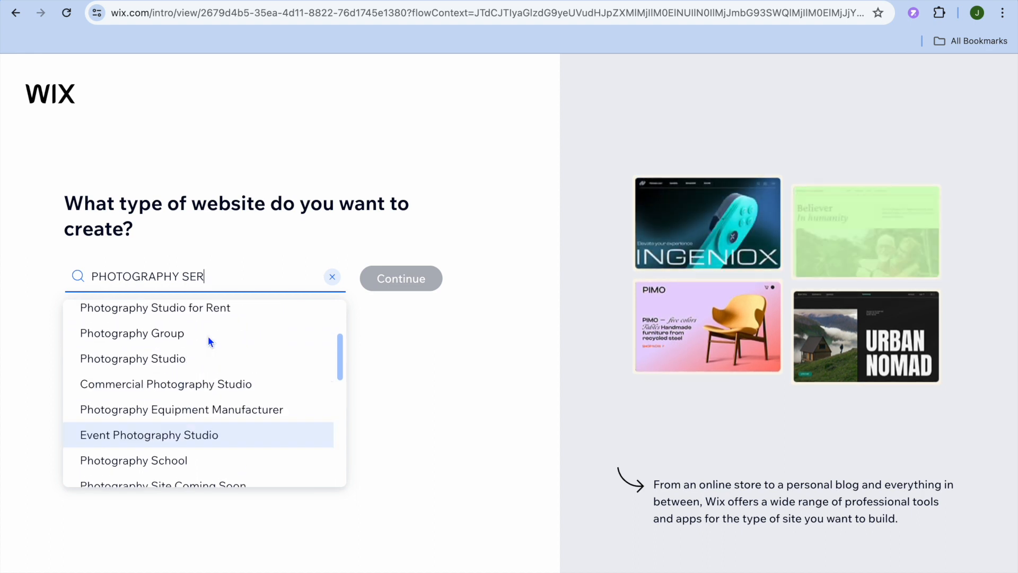
pyautogui.click(228, 282)
pyautogui.write('VICES')
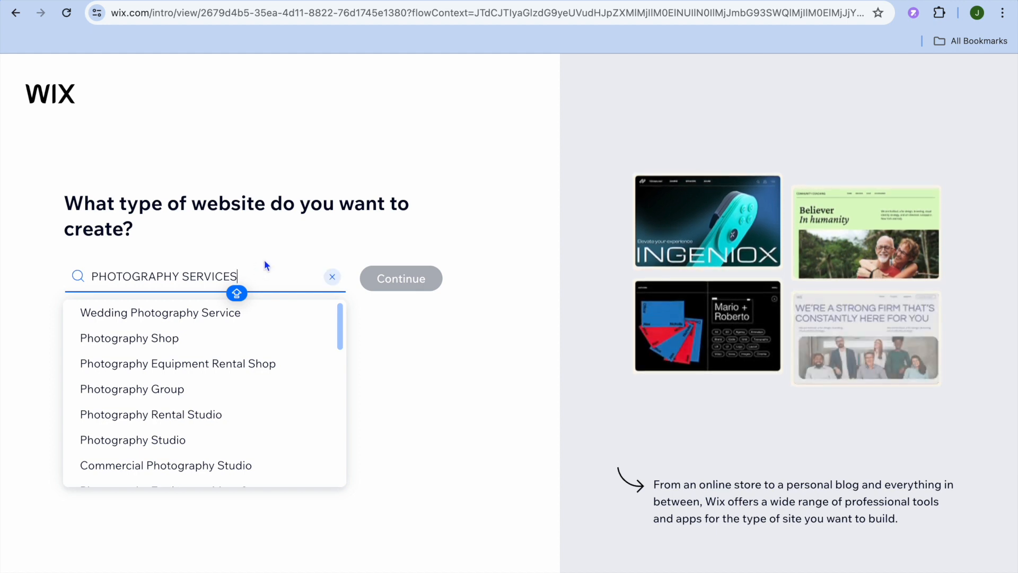
pyautogui.press('Return')
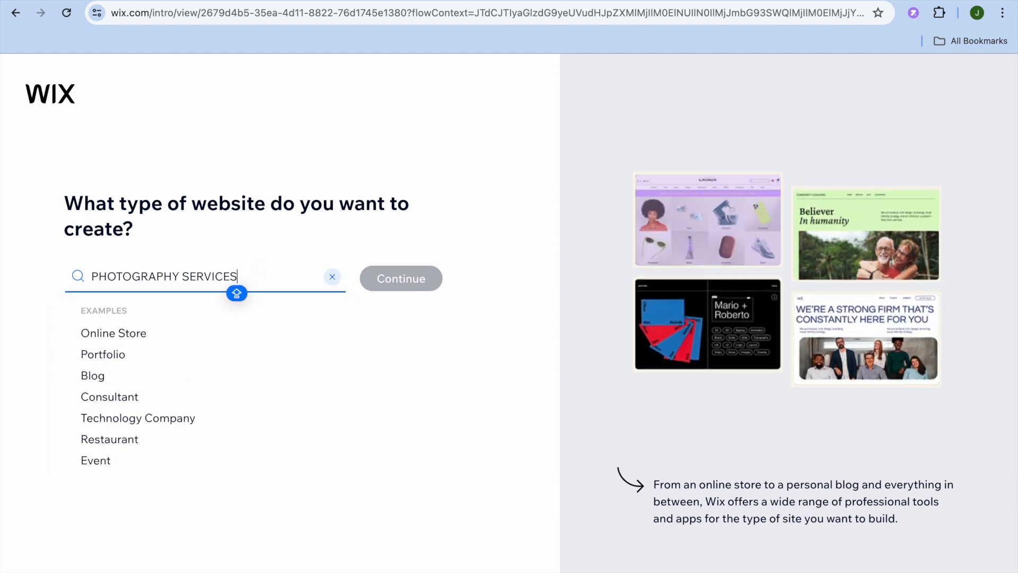
pyautogui.click(278, 285)
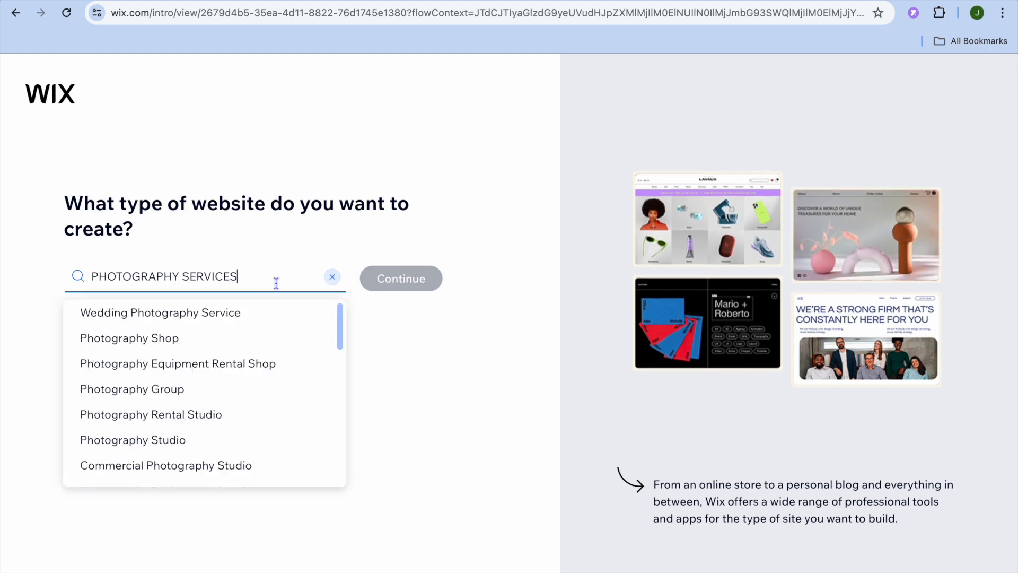
pyautogui.click(267, 312)
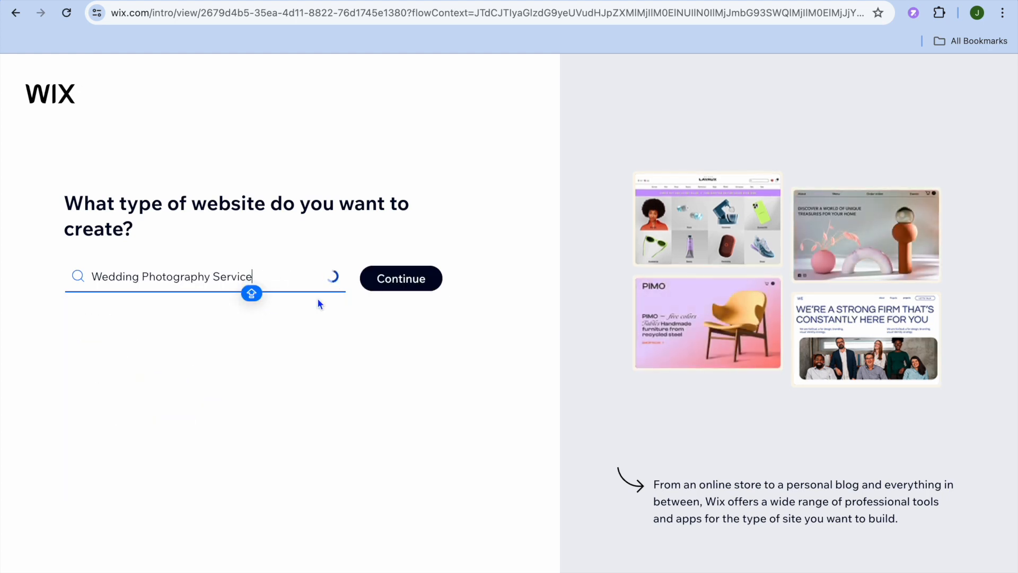
pyautogui.click(388, 279)
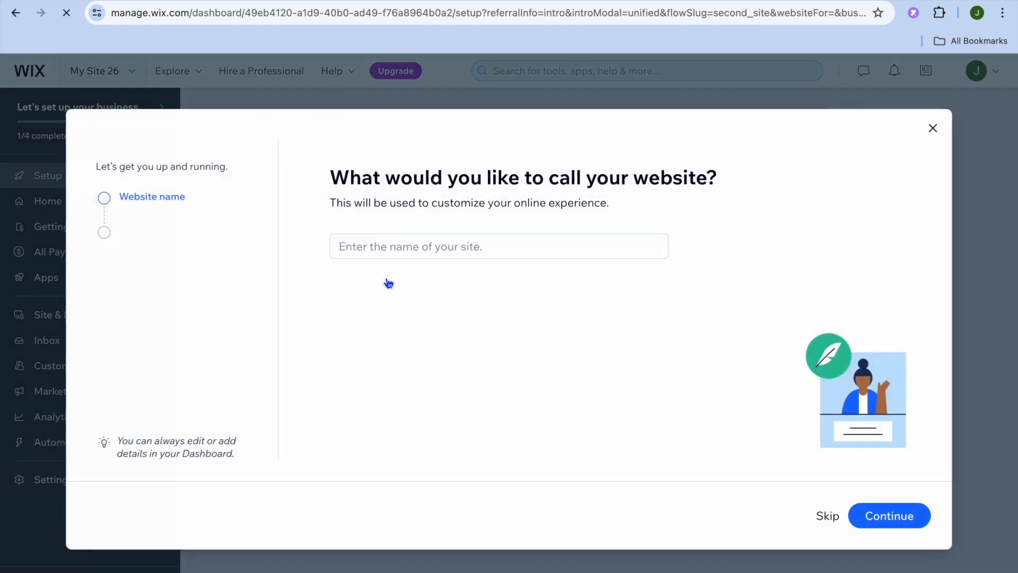
# Step: Name the website TEST and continue to the site goals
pyautogui.click(391, 241)
pyautogui.write('TEST')
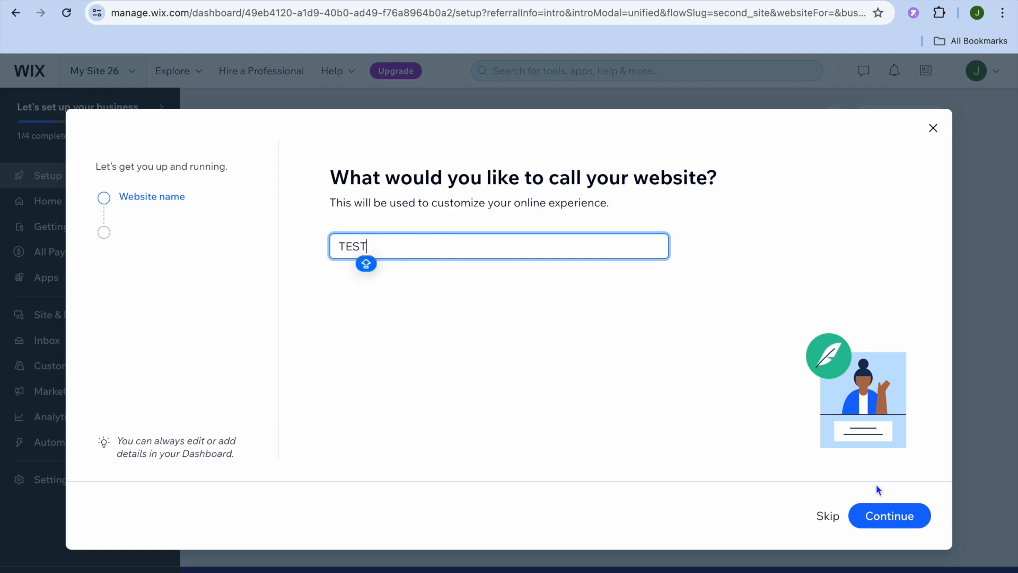
pyautogui.click(882, 516)
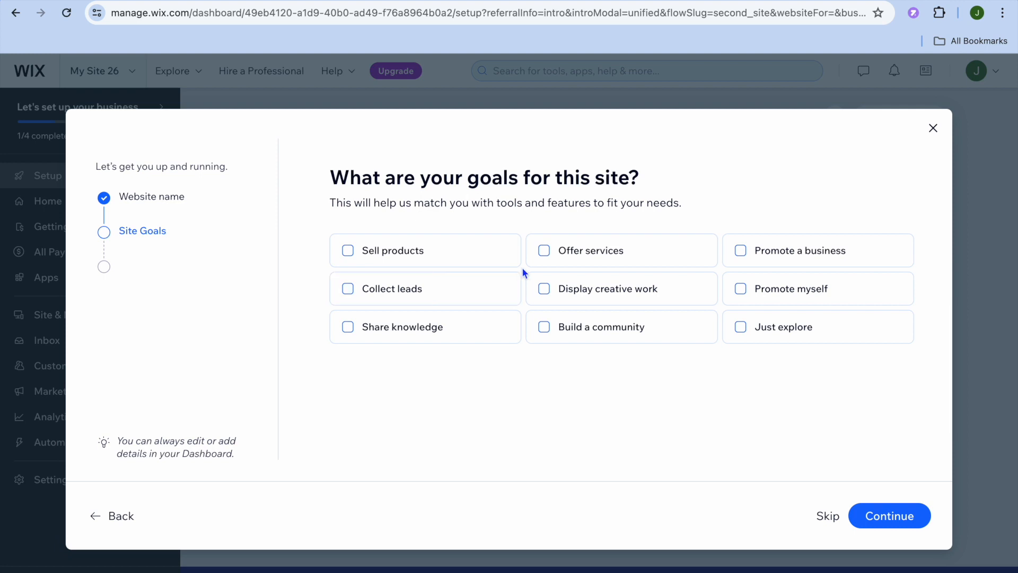
# Step: Select Offer services, Promote myself and Collect leads as the site goals and continue
pyautogui.click(546, 257)
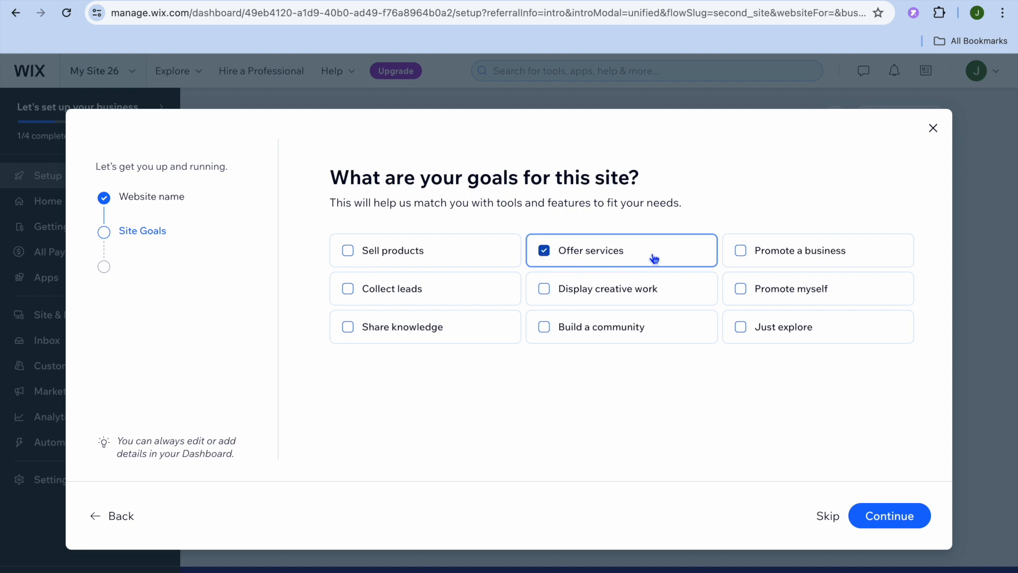
pyautogui.click(747, 295)
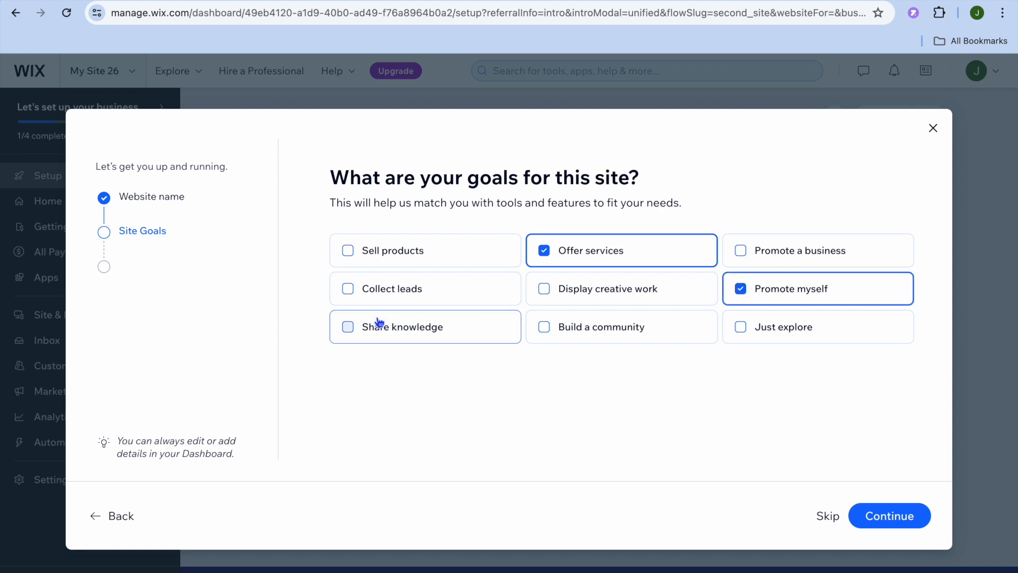
pyautogui.click(348, 291)
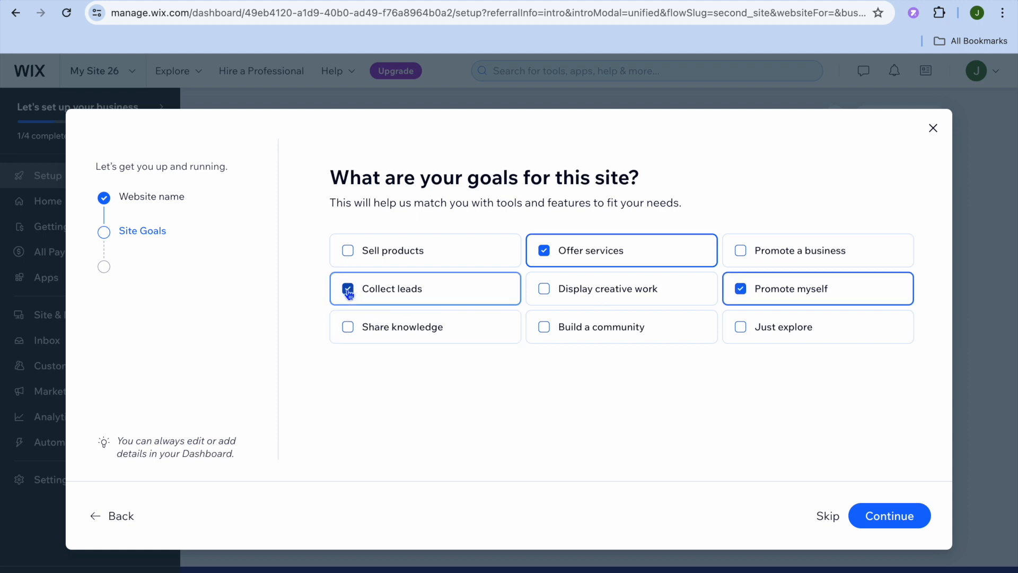
pyautogui.click(878, 517)
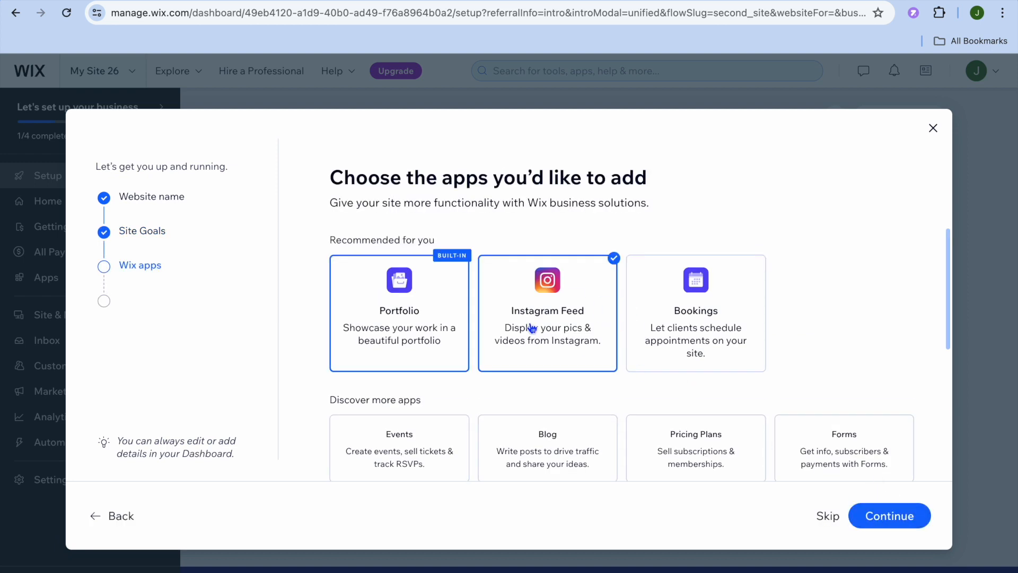
# Step: Add the Bookings app to the site's recommended apps, look through the other available apps and continue
pyautogui.scroll(-1, 530, 326)
pyautogui.scroll(1, 532, 328)
pyautogui.click(686, 289)
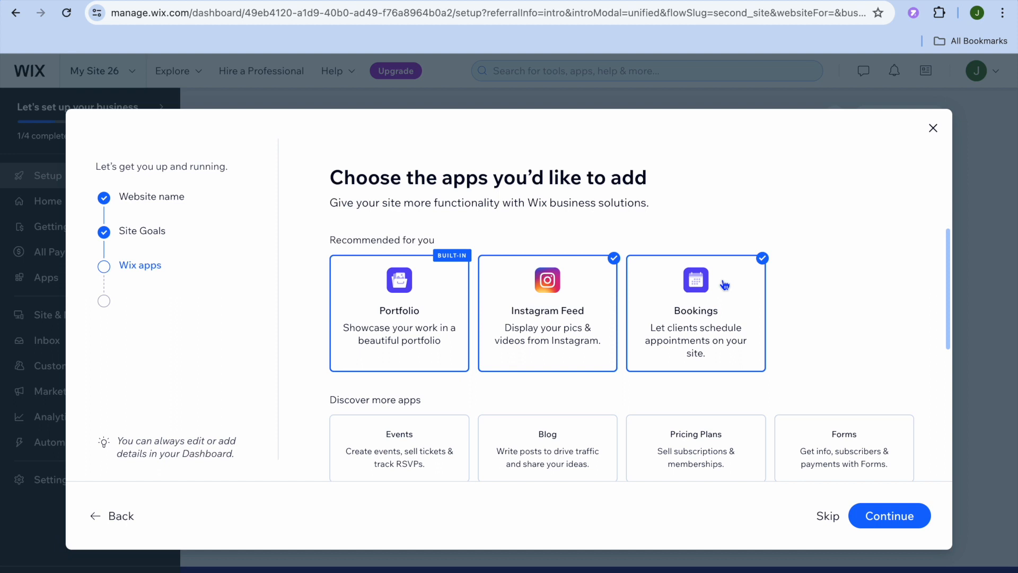
pyautogui.scroll(-4, 724, 285)
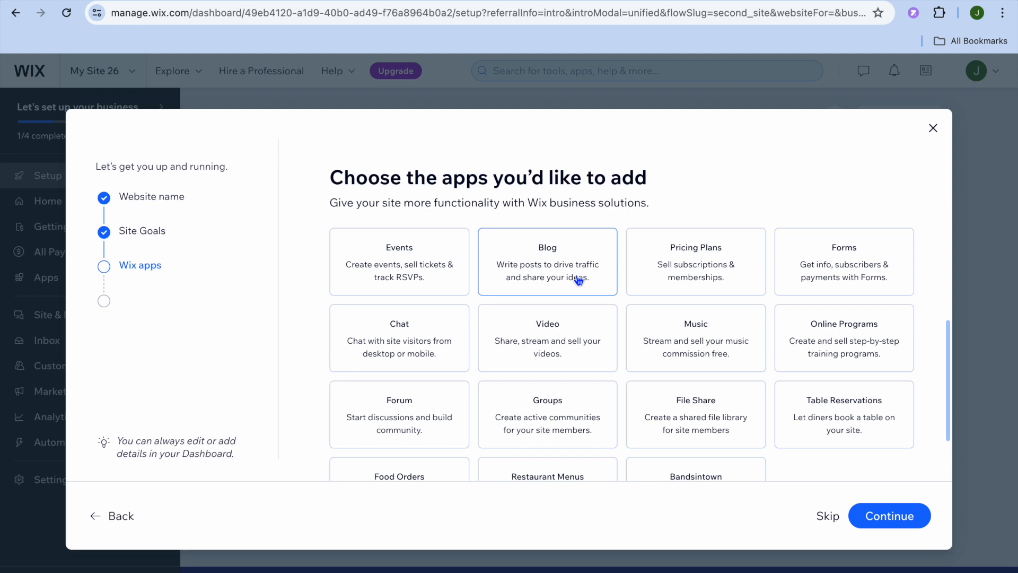
pyautogui.scroll(-2, 578, 280)
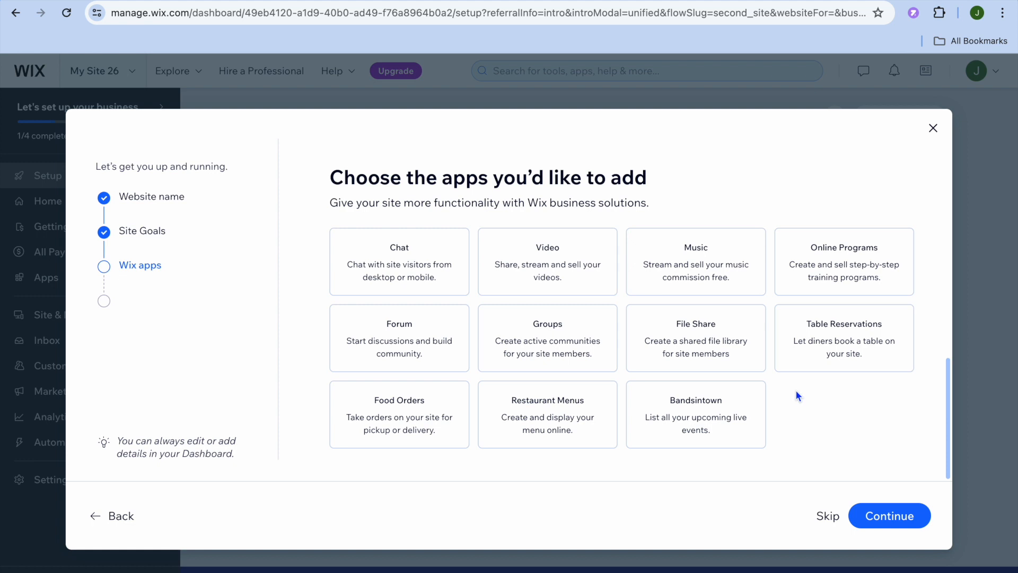
pyautogui.click(897, 518)
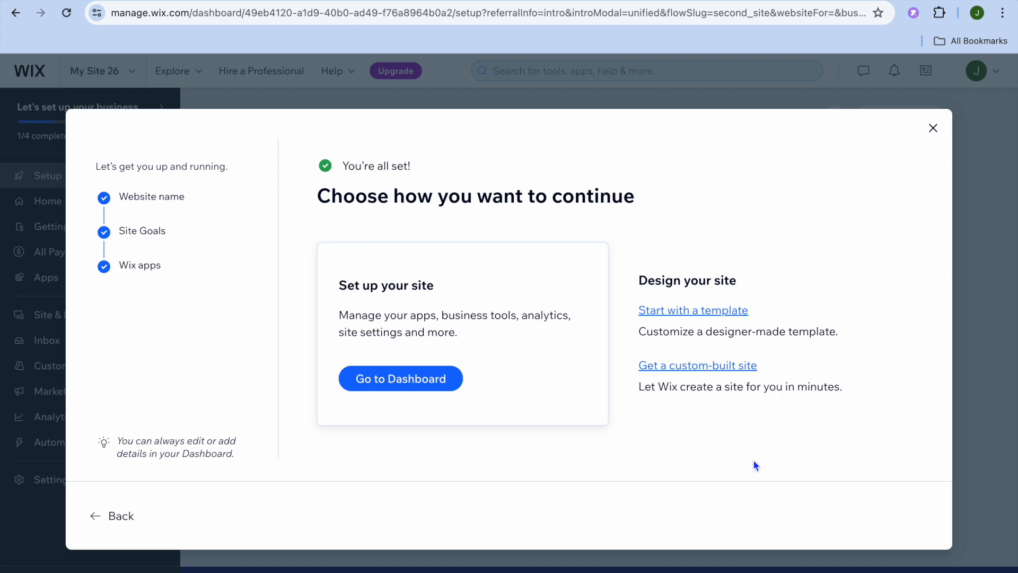
# Step: Go to the site dashboard and open the Booking Services page of the catalog
pyautogui.click(414, 380)
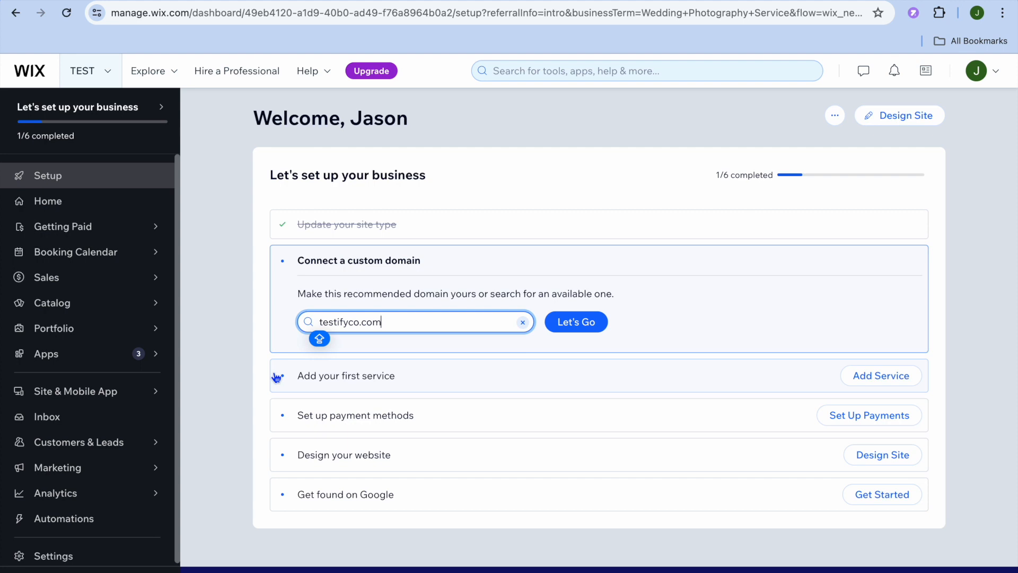
pyautogui.moveTo(152, 308)
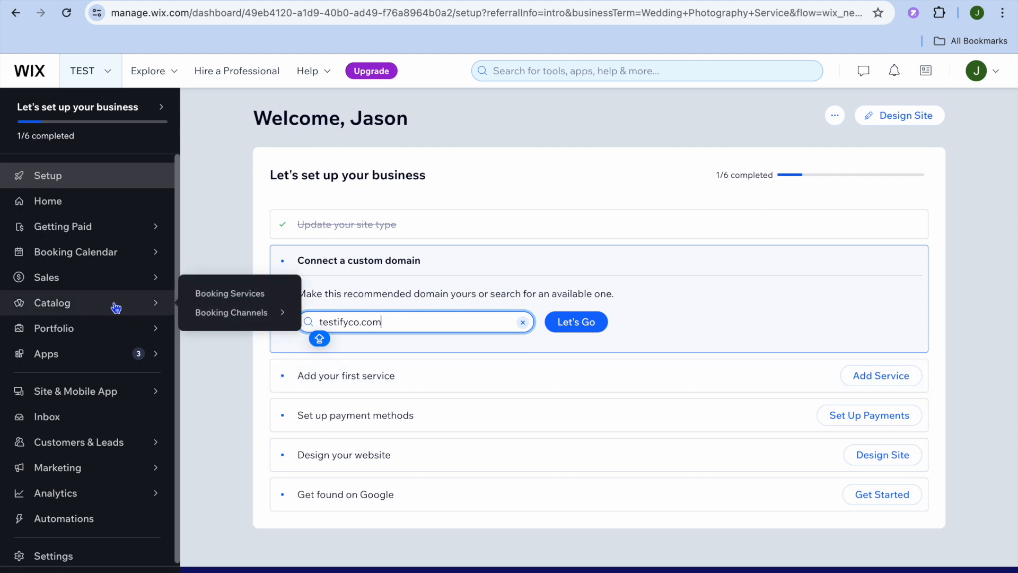
pyautogui.click(248, 296)
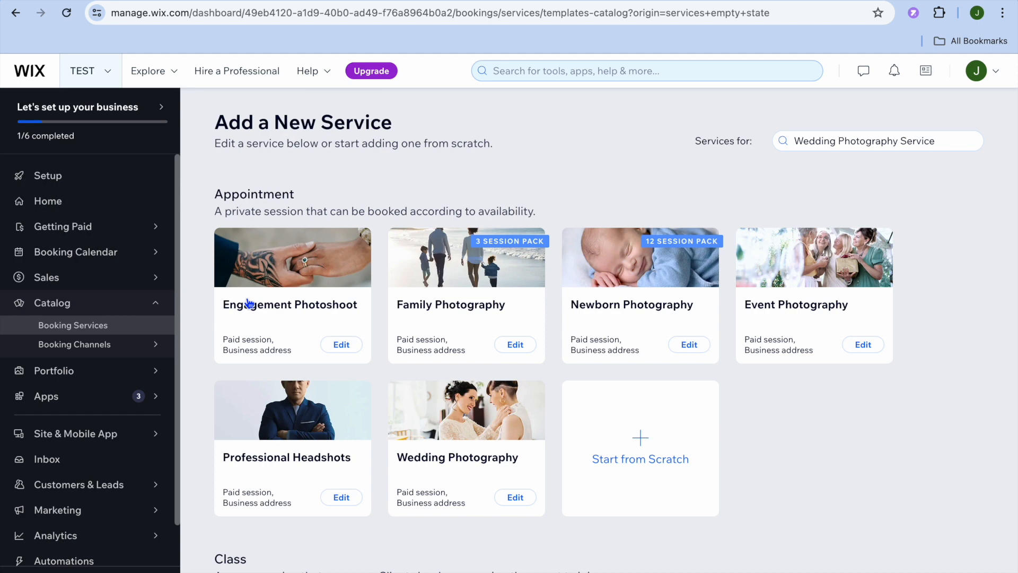
# Step: Open the Engagement Photoshoot appointment template for editing and check its duration options
pyautogui.scroll(-3, 360, 313)
pyautogui.scroll(3, 361, 311)
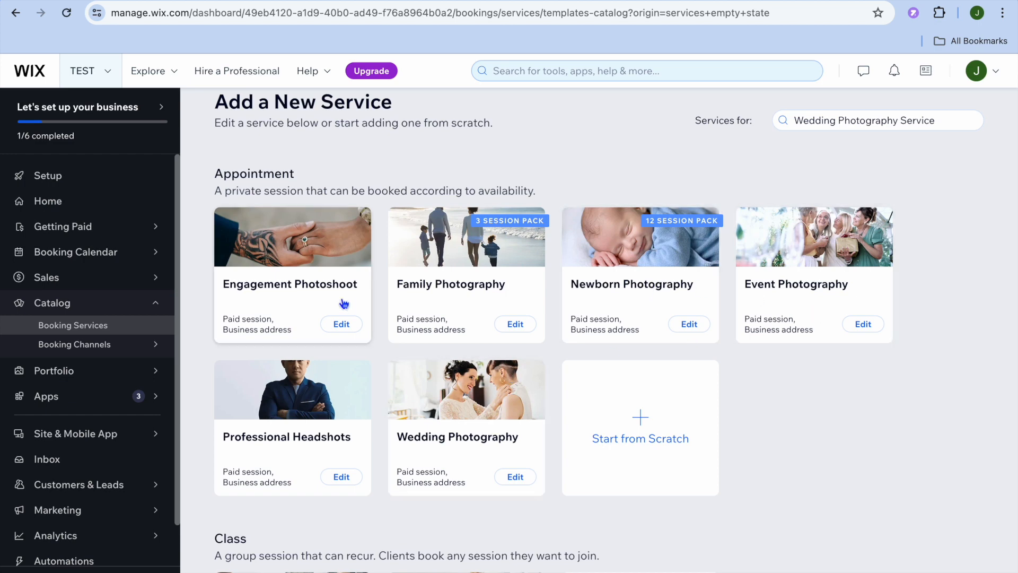
pyautogui.click(341, 324)
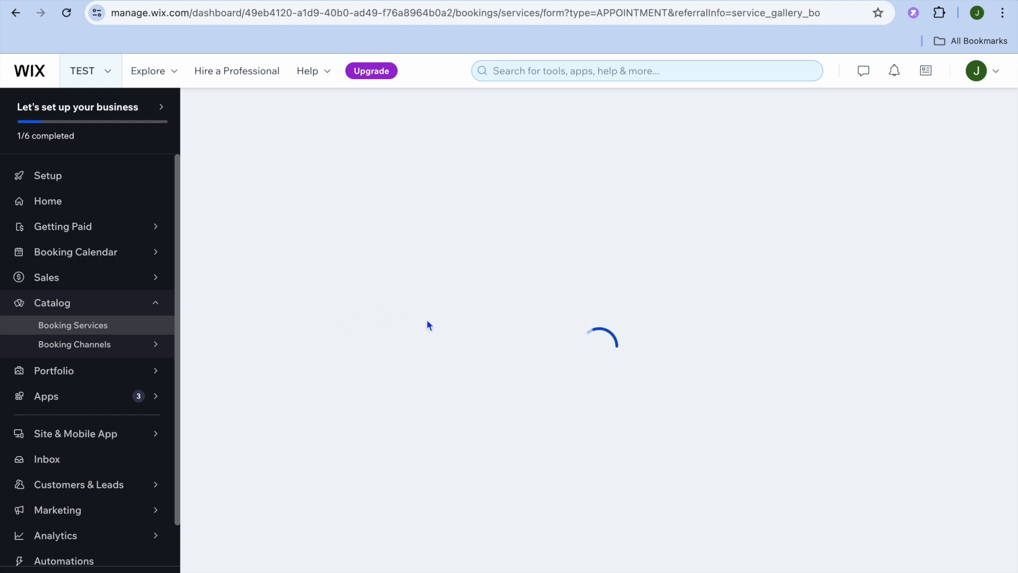
pyautogui.scroll(-2, 427, 322)
pyautogui.scroll(-1, 428, 321)
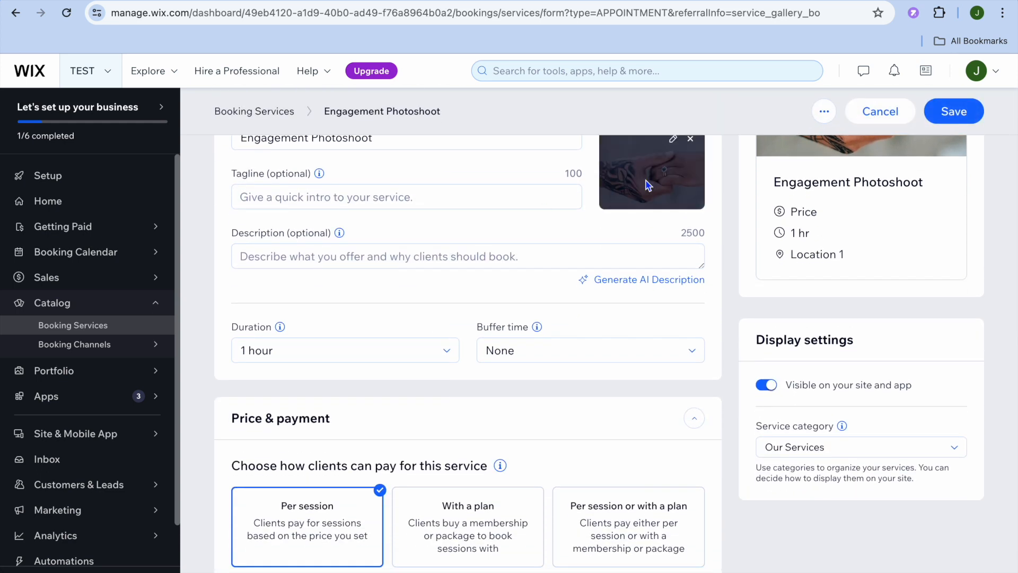
pyautogui.scroll(1, 663, 170)
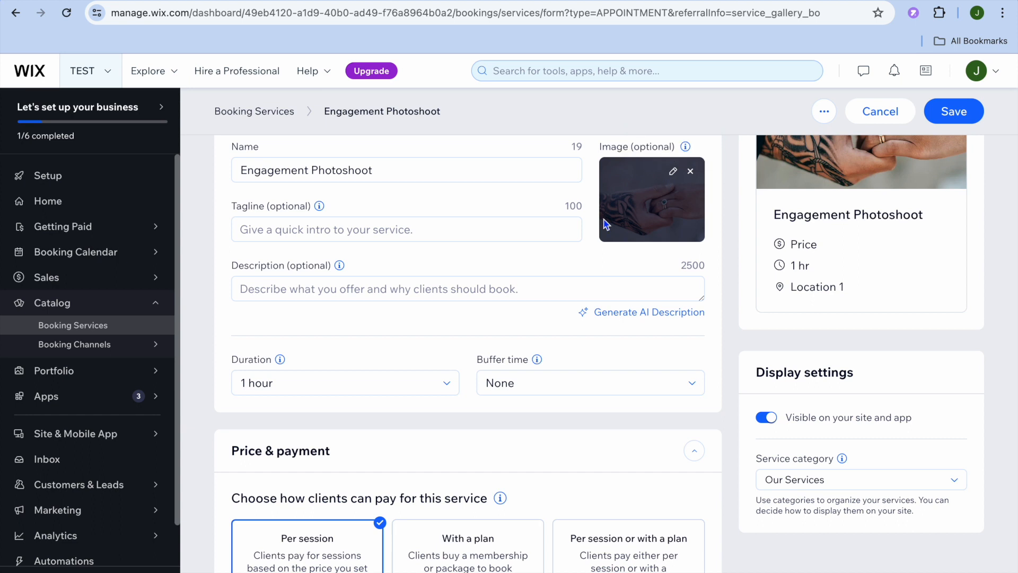
pyautogui.click(354, 383)
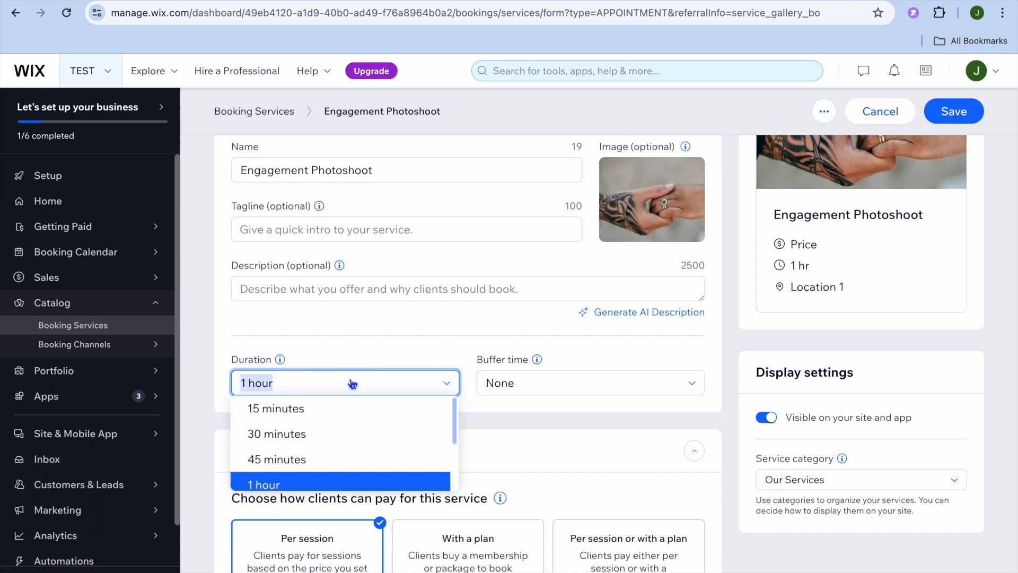
pyautogui.click(353, 383)
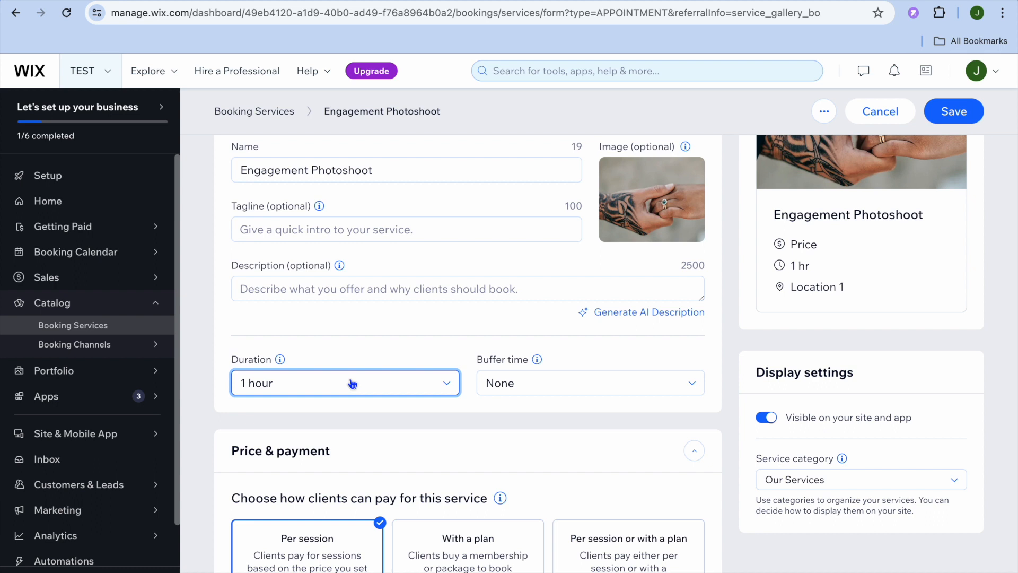
# Step: Set the fixed price per session of the Engagement Photoshoot service to J$ 10
pyautogui.scroll(-6, 353, 383)
pyautogui.click(505, 356)
pyautogui.click(511, 390)
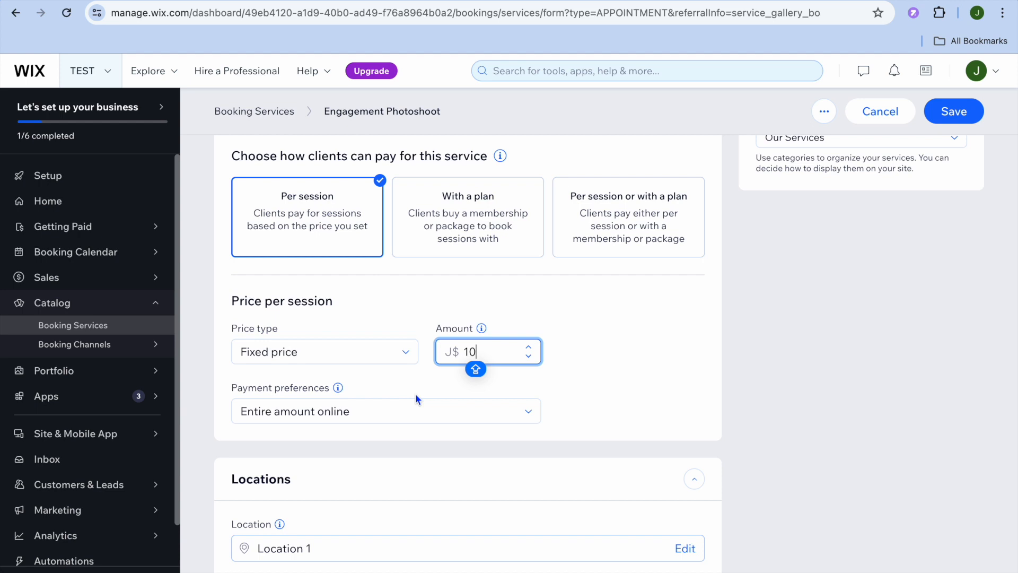
pyautogui.scroll(-6, 417, 398)
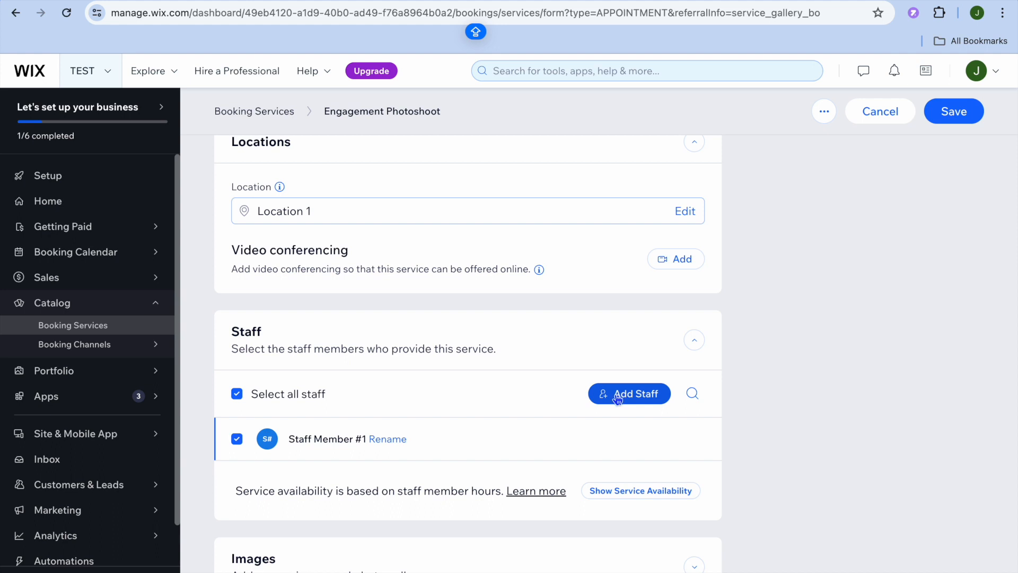
# Step: Save the Engagement Photoshoot service and dismiss the premium plan upgrade offer
pyautogui.scroll(-3, 618, 399)
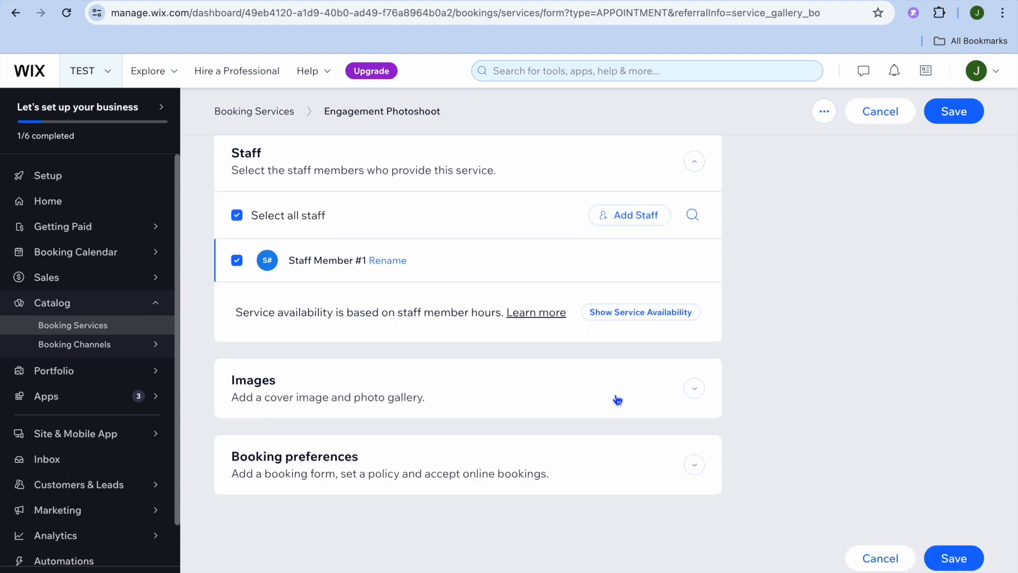
pyautogui.click(946, 114)
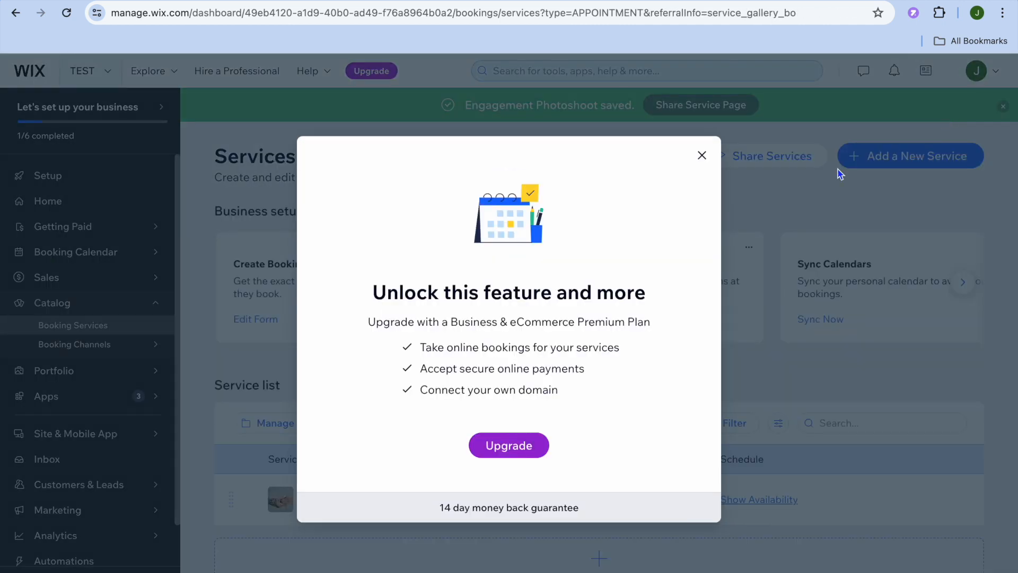
pyautogui.click(702, 157)
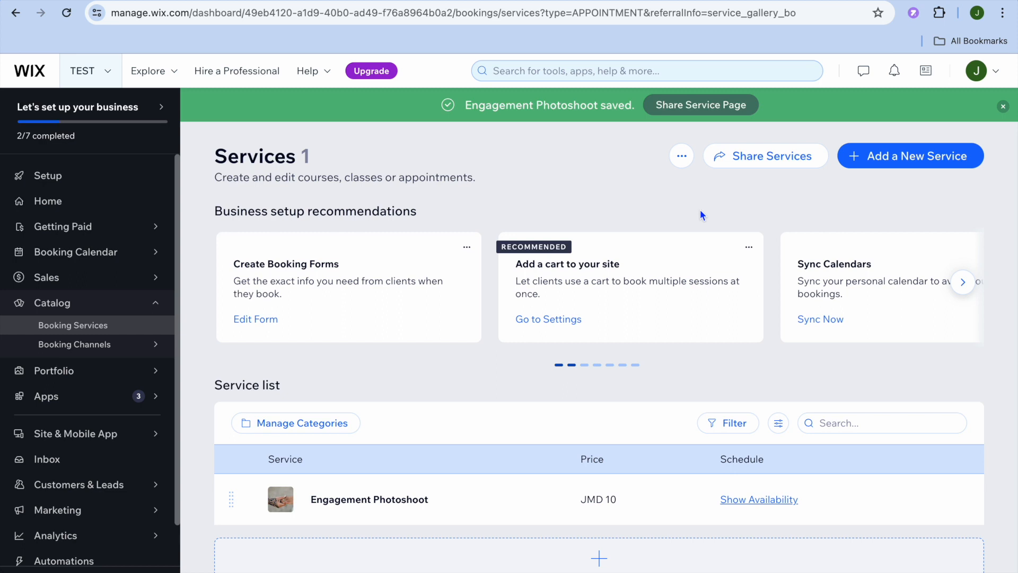
# Step: Add a new service based on the Wedding Photography appointment template
pyautogui.click(898, 165)
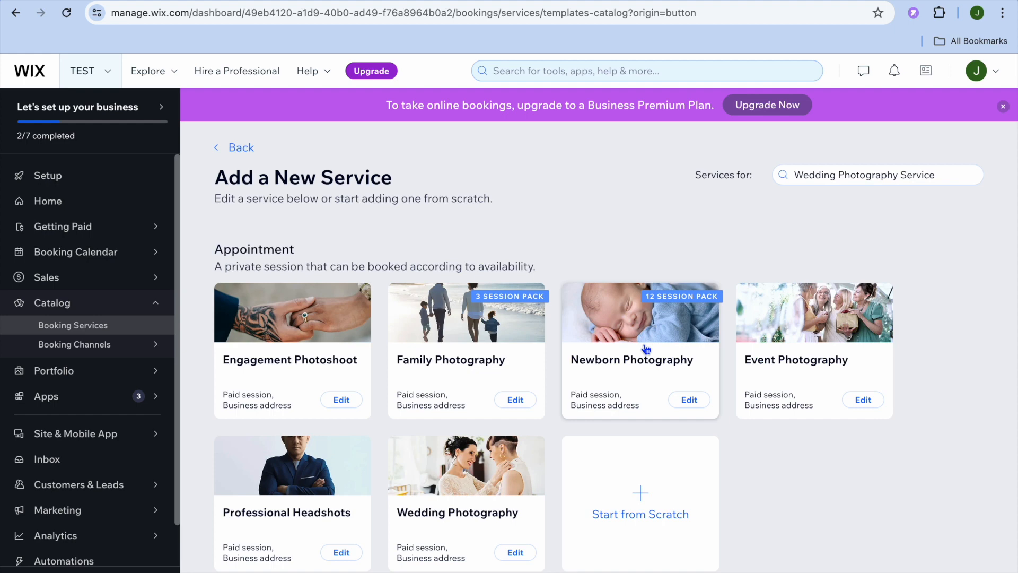
pyautogui.scroll(-1, 646, 349)
pyautogui.scroll(-2, 646, 349)
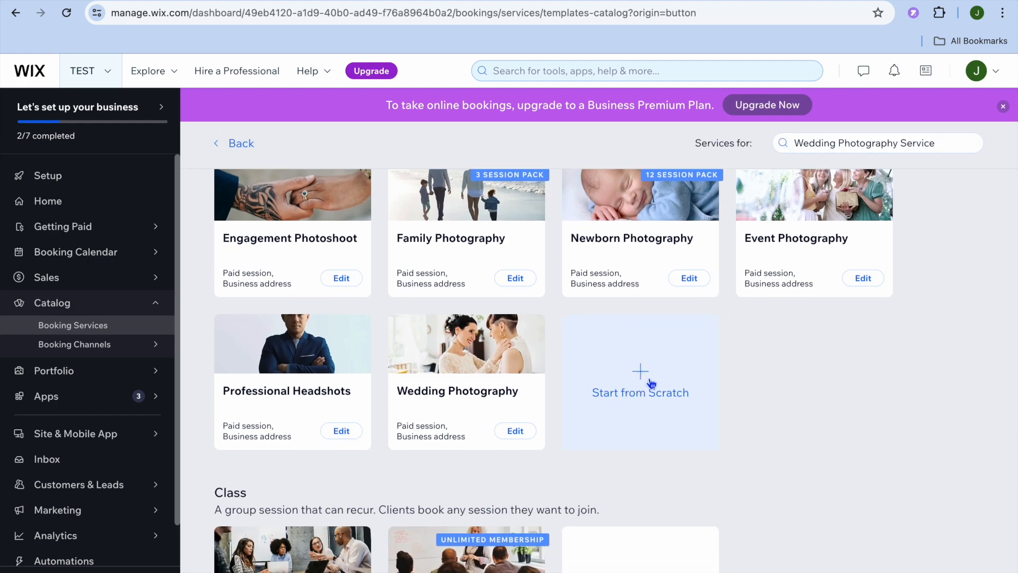
pyautogui.click(459, 359)
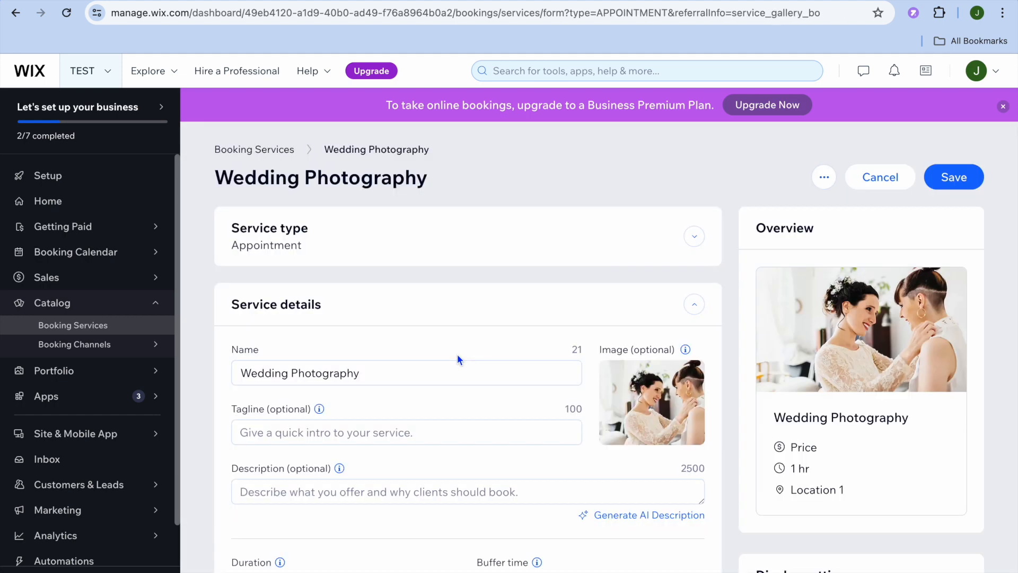
# Step: Set the Wedding Photography service's fixed price per session to J$ 200 and save the service
pyautogui.scroll(-8, 457, 354)
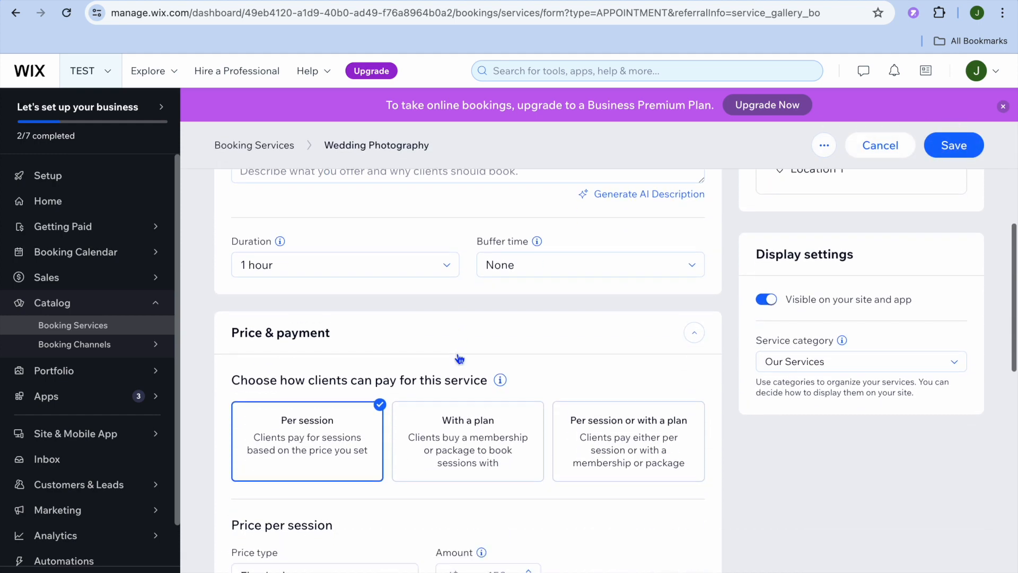
pyautogui.click(477, 370)
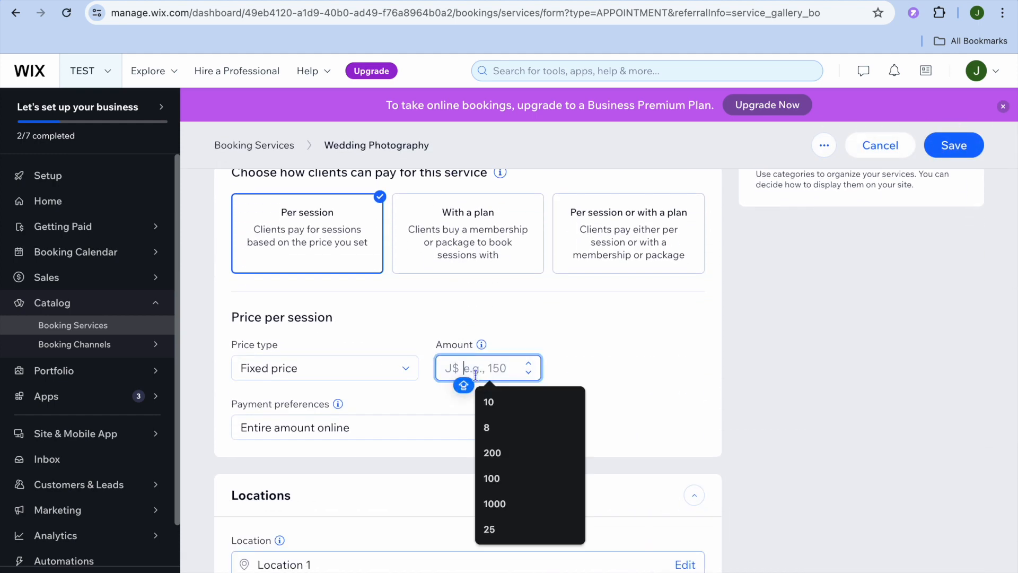
pyautogui.click(508, 464)
pyautogui.click(953, 160)
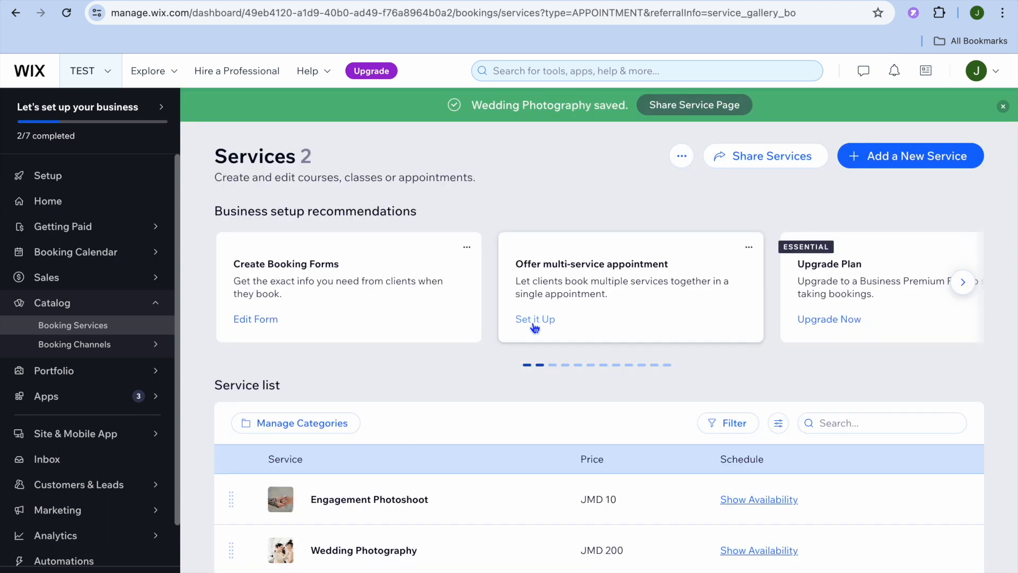
# Step: Check the service list, open the portfolio's Projects page and select all the projects
pyautogui.scroll(-2, 534, 328)
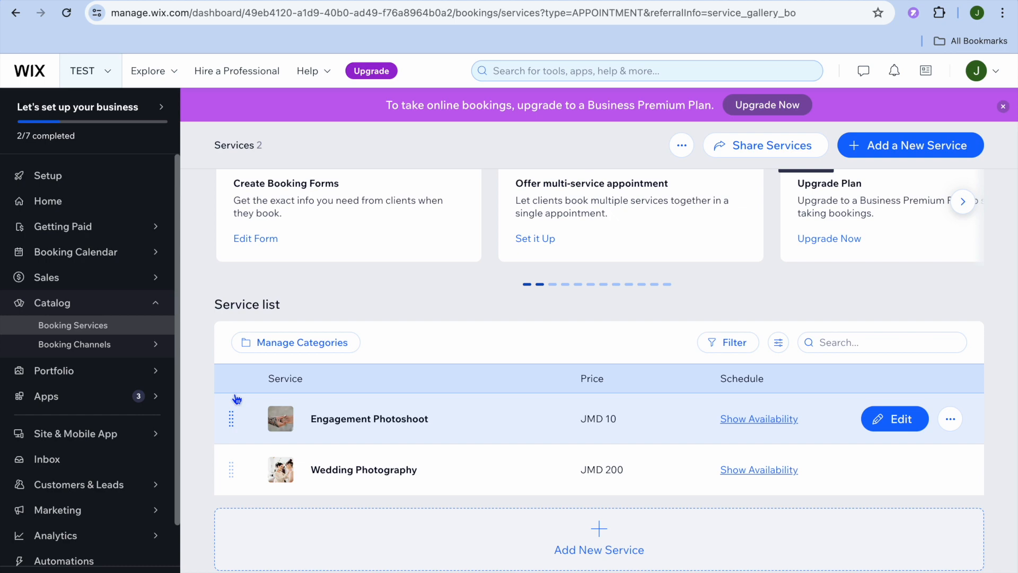
pyautogui.click(95, 376)
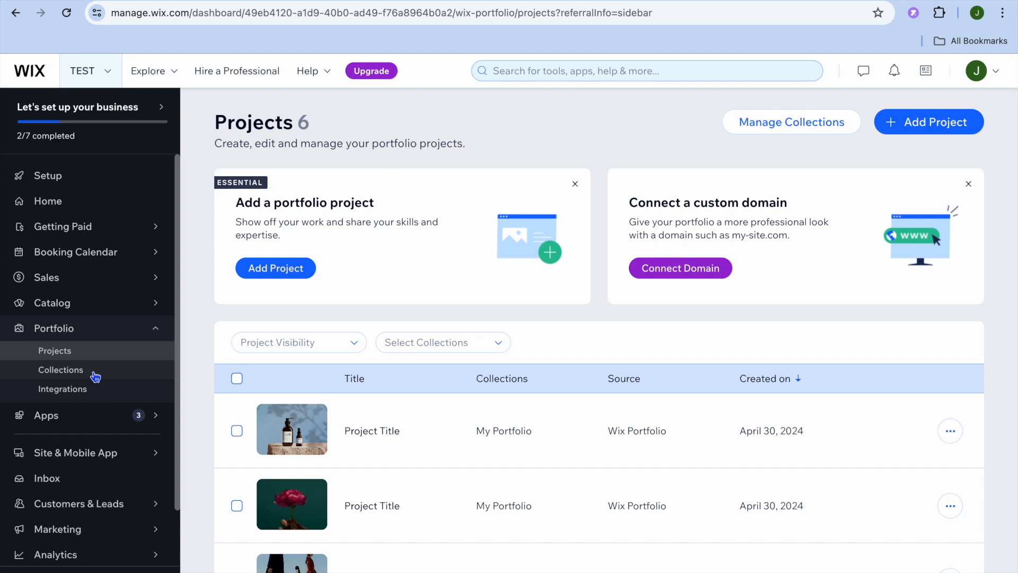
pyautogui.click(237, 379)
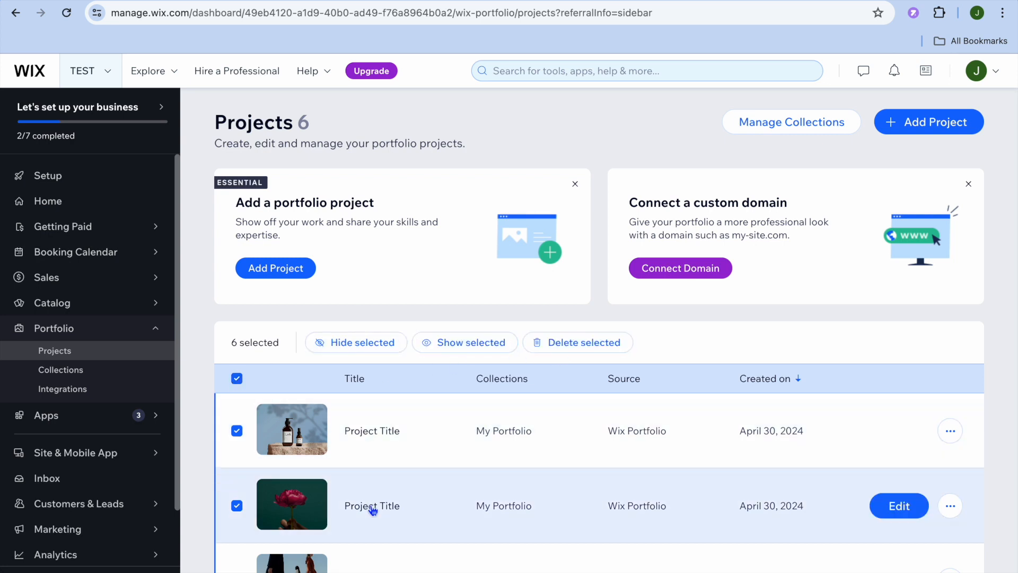
# Step: Look through the title, description, basic info and media stages for a new portfolio project, and close without adding it
pyautogui.click(277, 268)
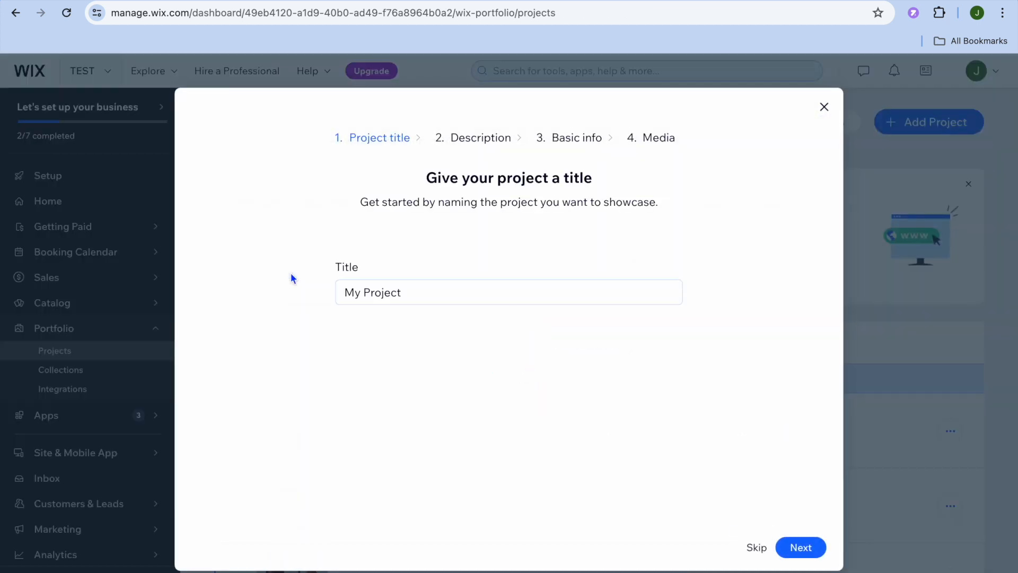
pyautogui.click(435, 296)
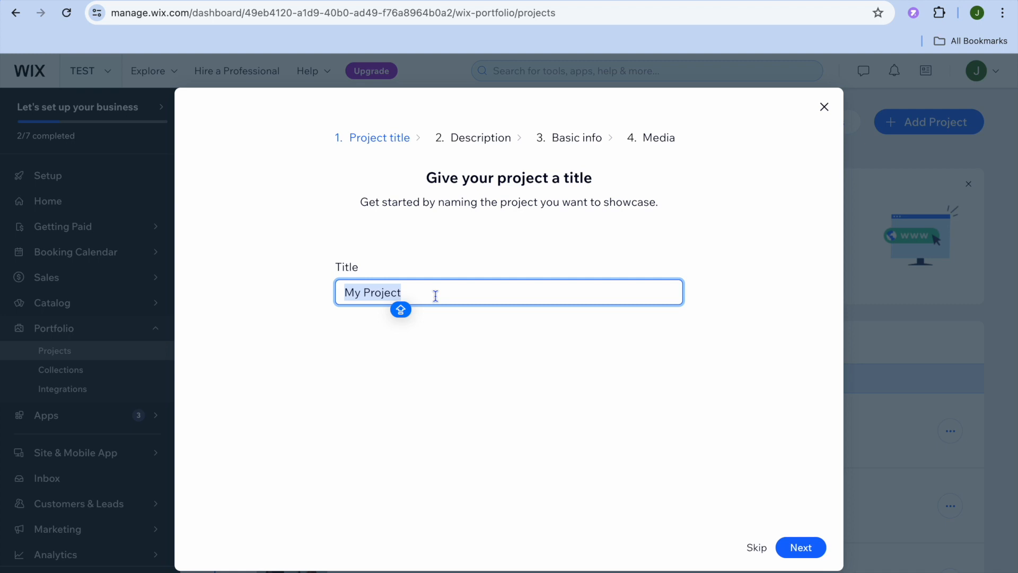
pyautogui.click(799, 553)
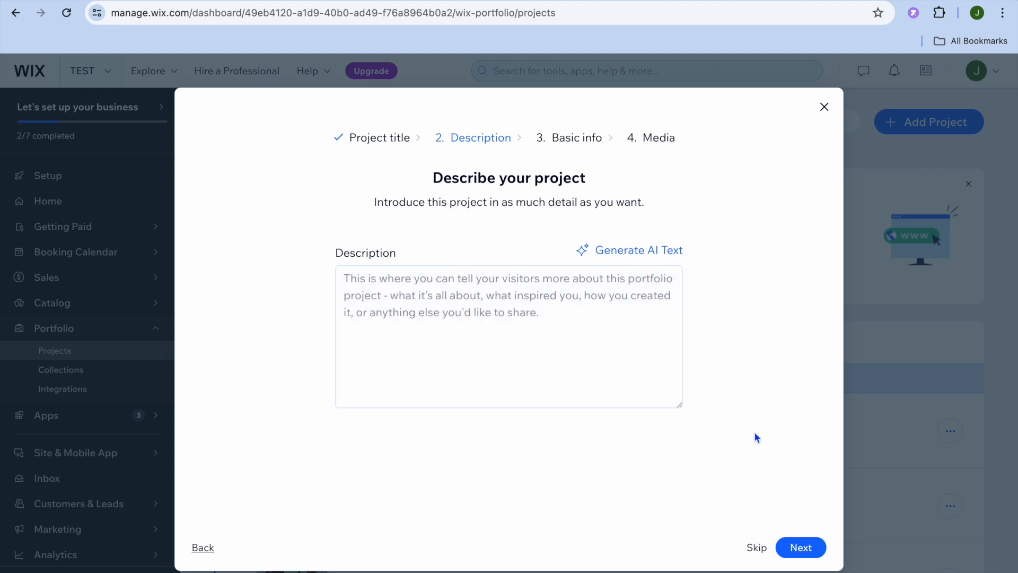
pyautogui.click(801, 549)
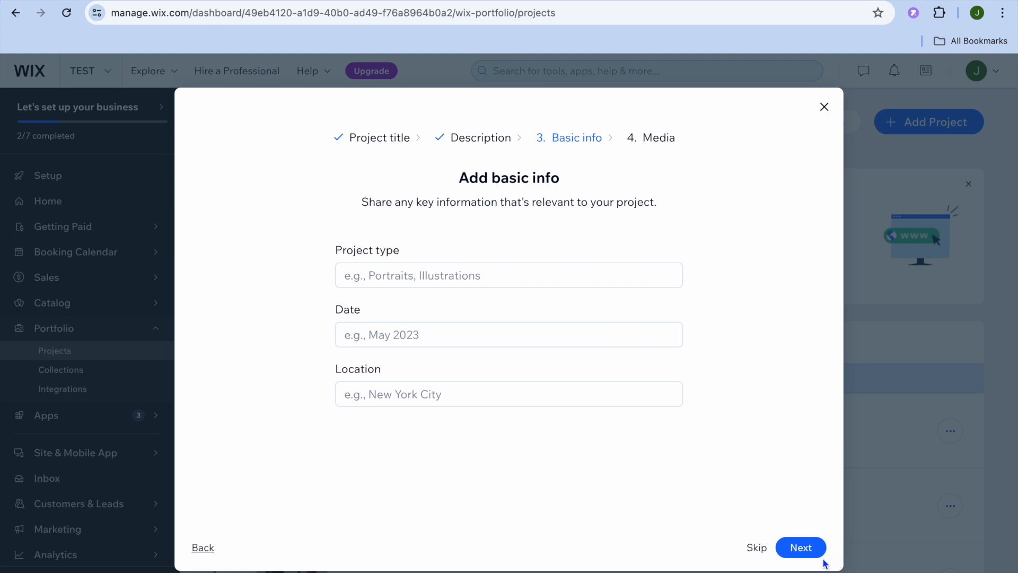
pyautogui.click(802, 547)
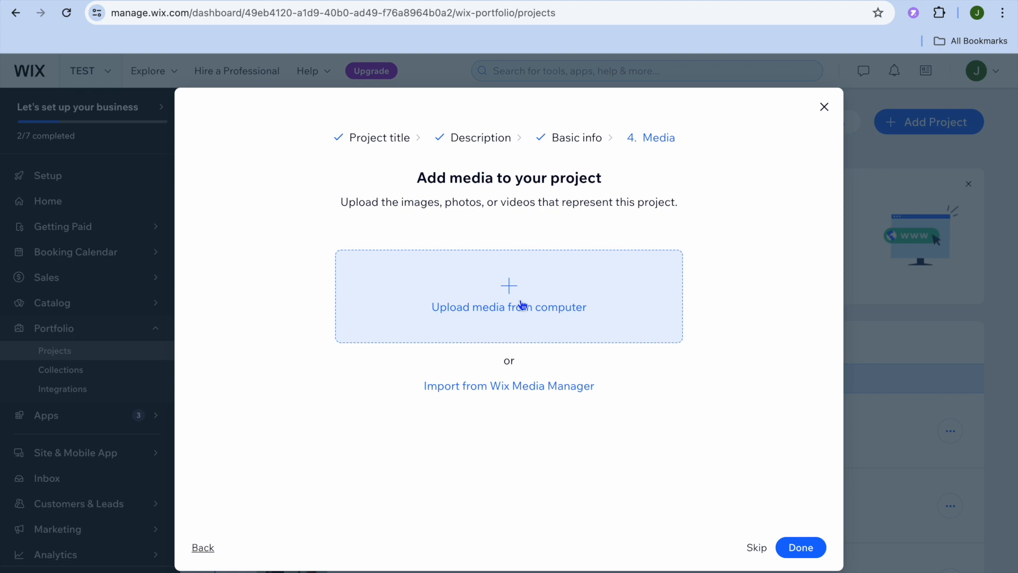
pyautogui.click(824, 107)
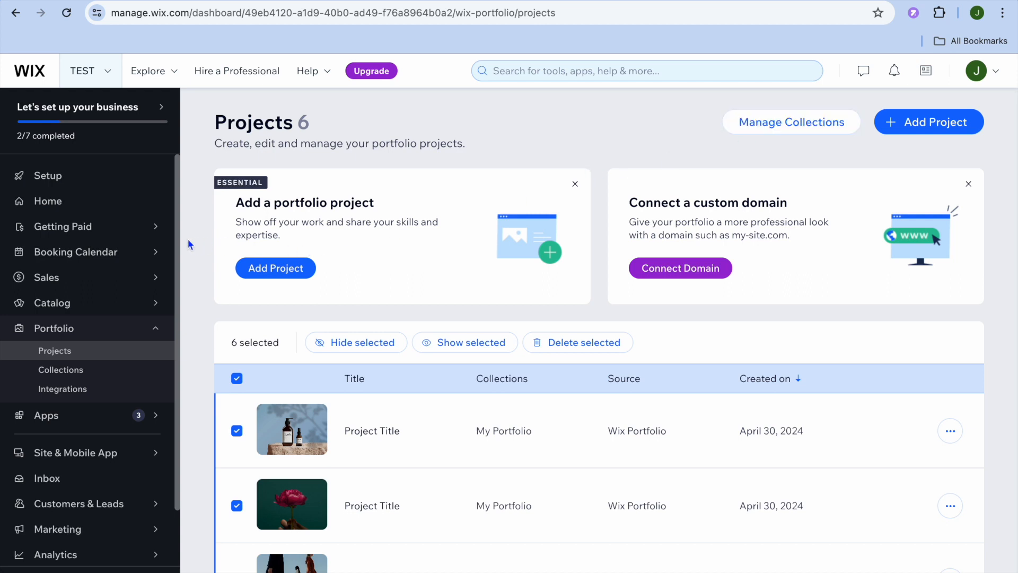
# Step: Open the payment method choices for Getting Paid and change the business location to Canada
pyautogui.moveTo(86, 233)
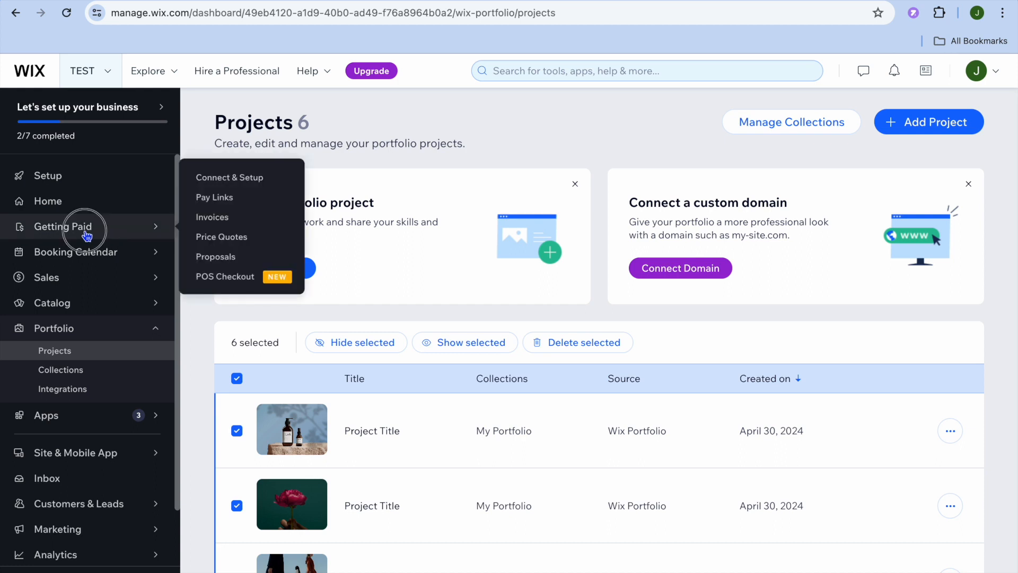
pyautogui.click(87, 234)
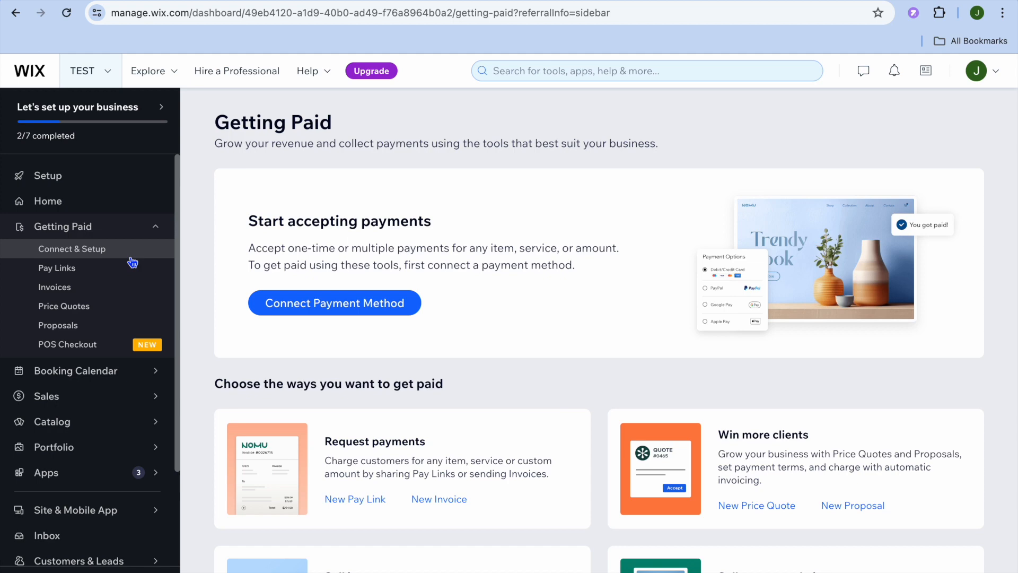
pyautogui.click(311, 304)
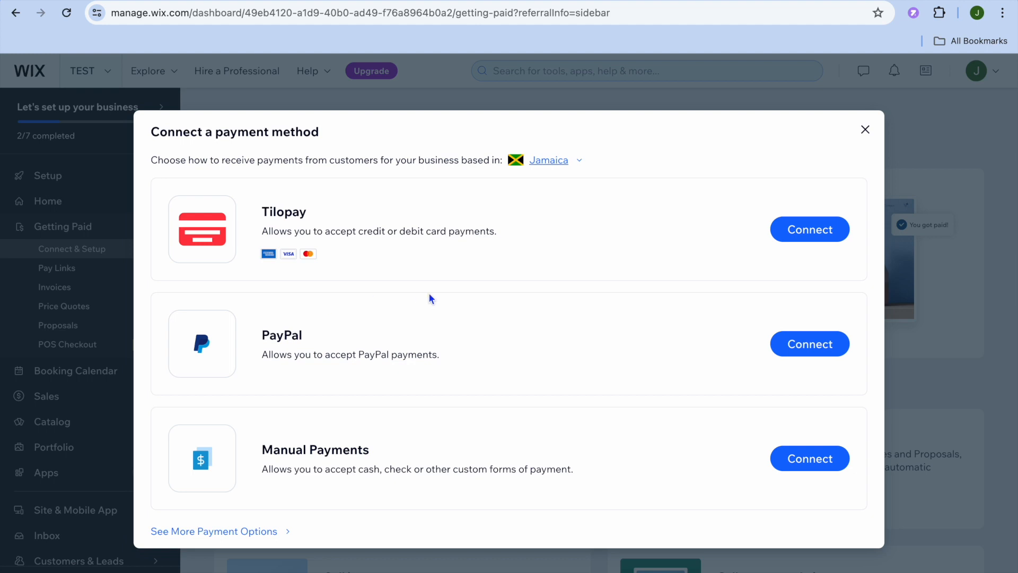
pyautogui.click(561, 164)
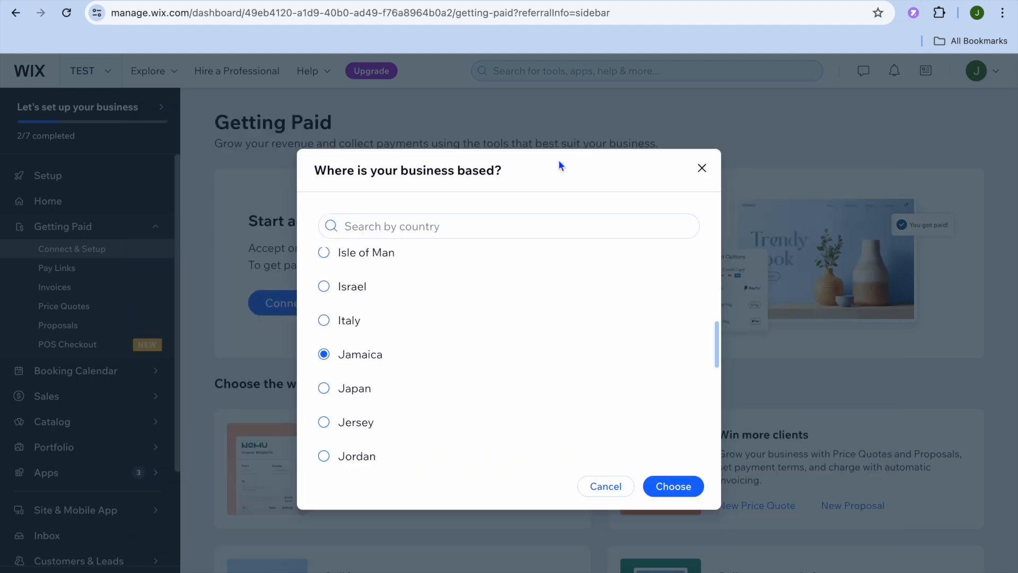
pyautogui.click(437, 234)
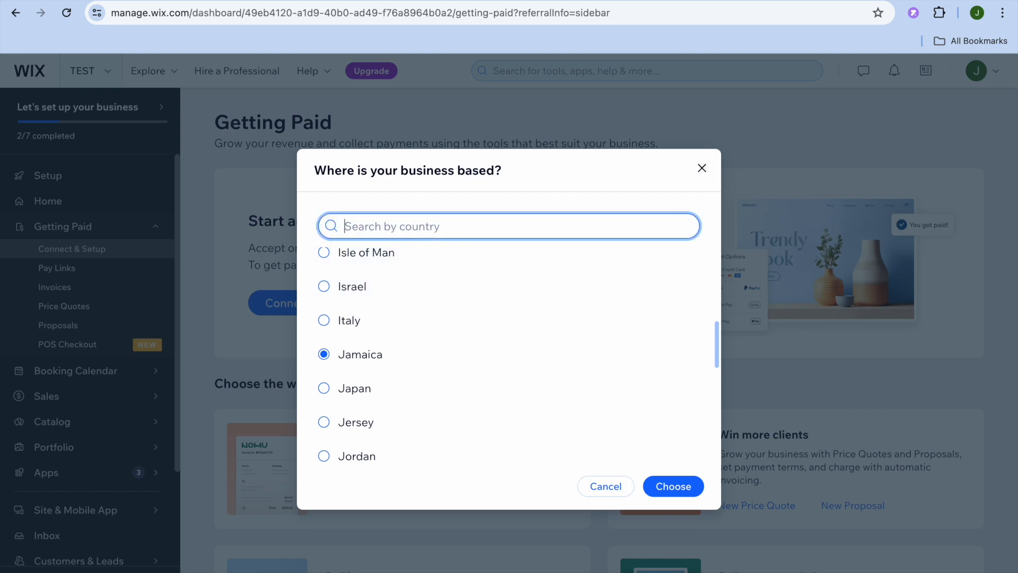
pyautogui.write('CAN')
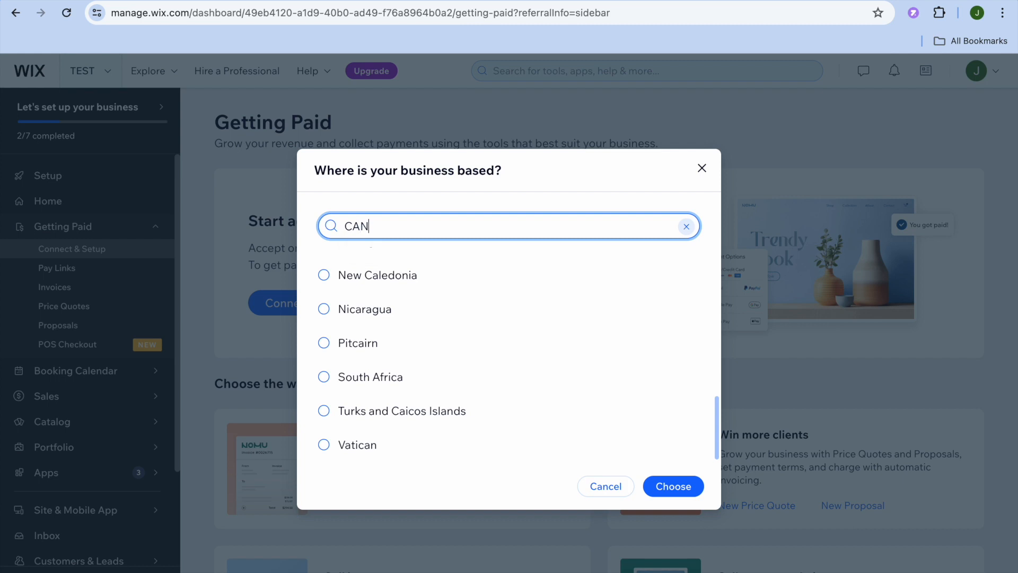
pyautogui.write('AD')
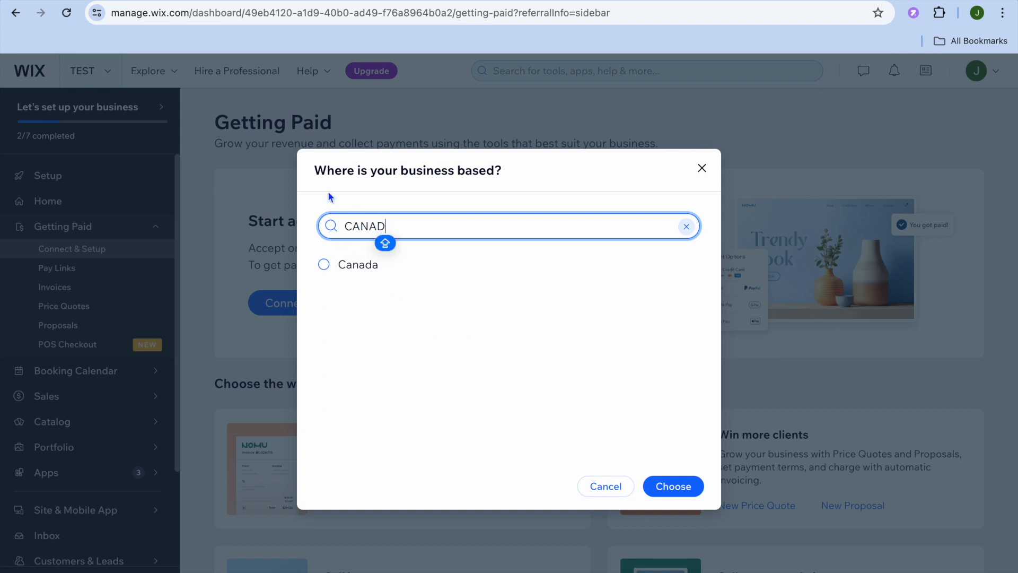
pyautogui.click(356, 264)
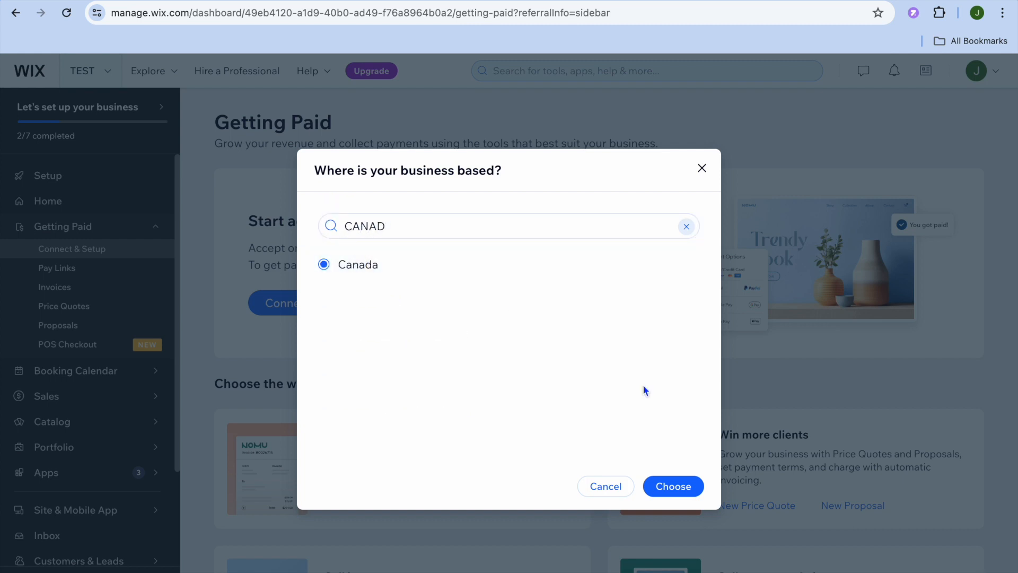
pyautogui.click(674, 486)
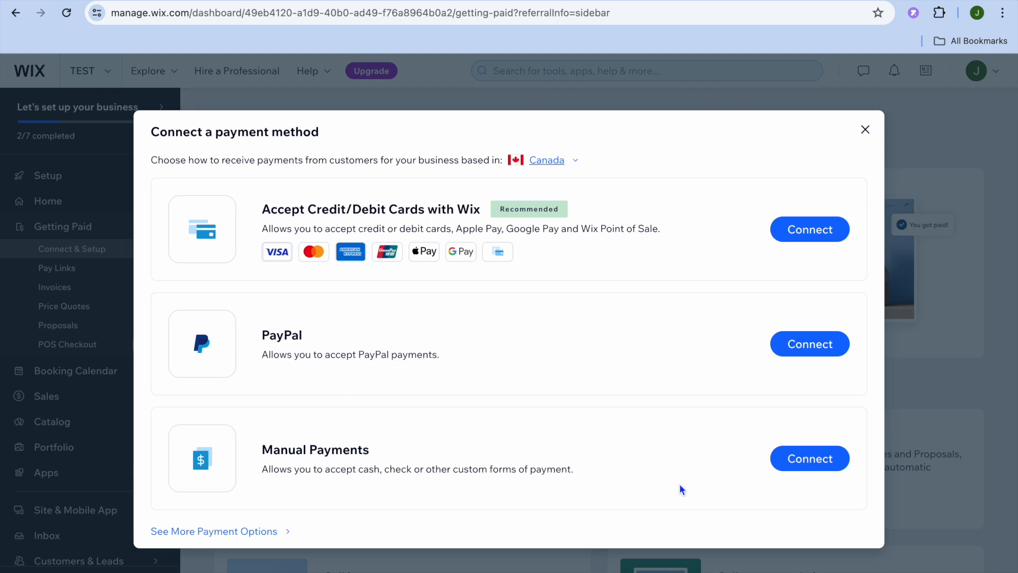
# Step: Review the additional payment options, return to Accept Payments and confirm Canada as the business location
pyautogui.click(261, 532)
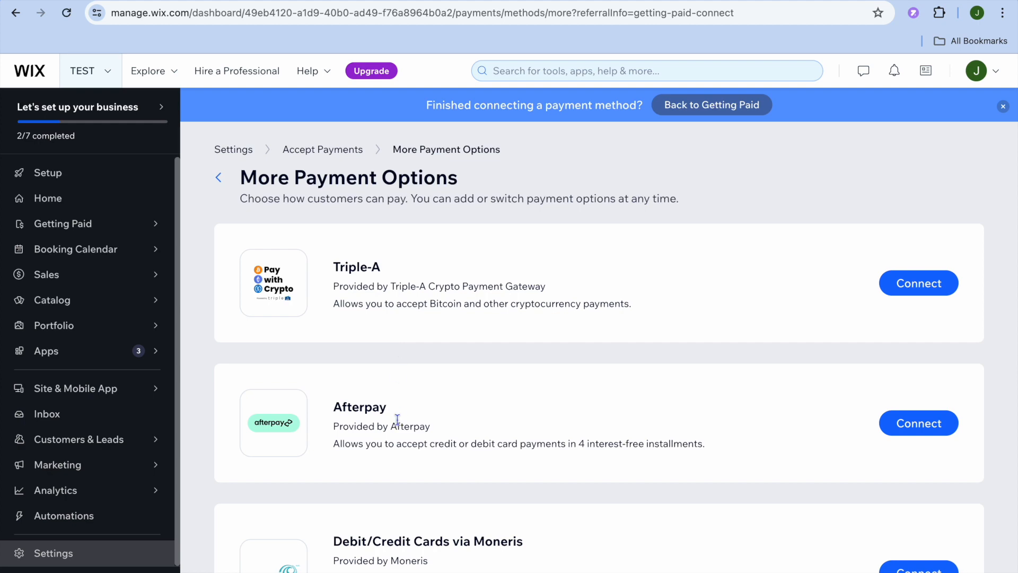
pyautogui.scroll(-5, 397, 420)
pyautogui.scroll(5, 397, 420)
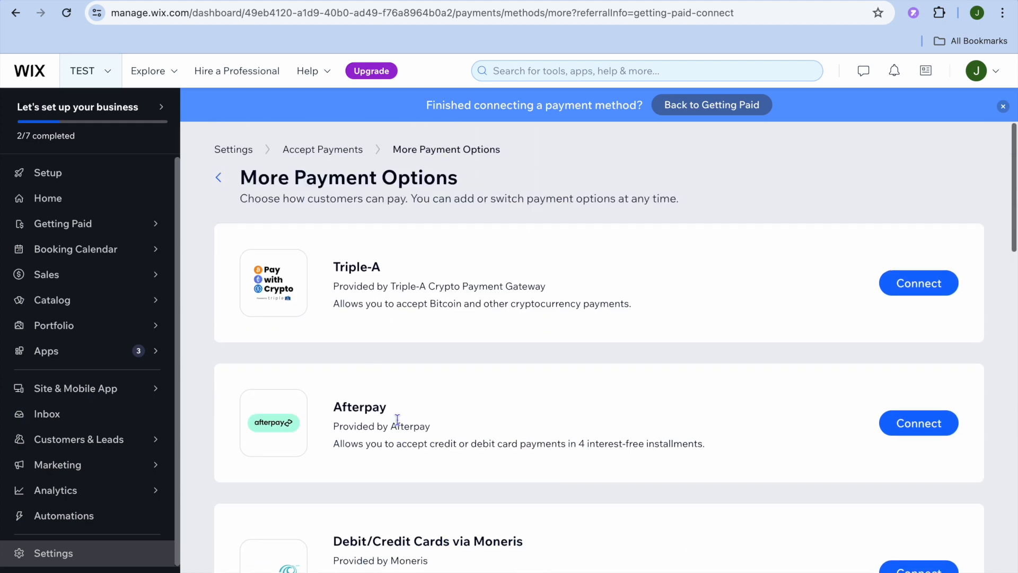
pyautogui.click(219, 178)
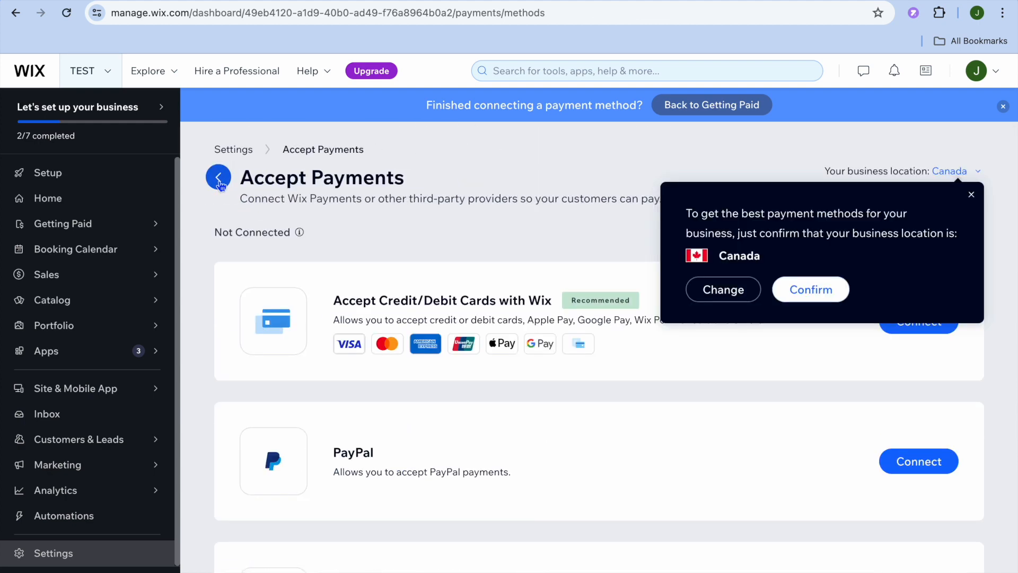
pyautogui.click(812, 295)
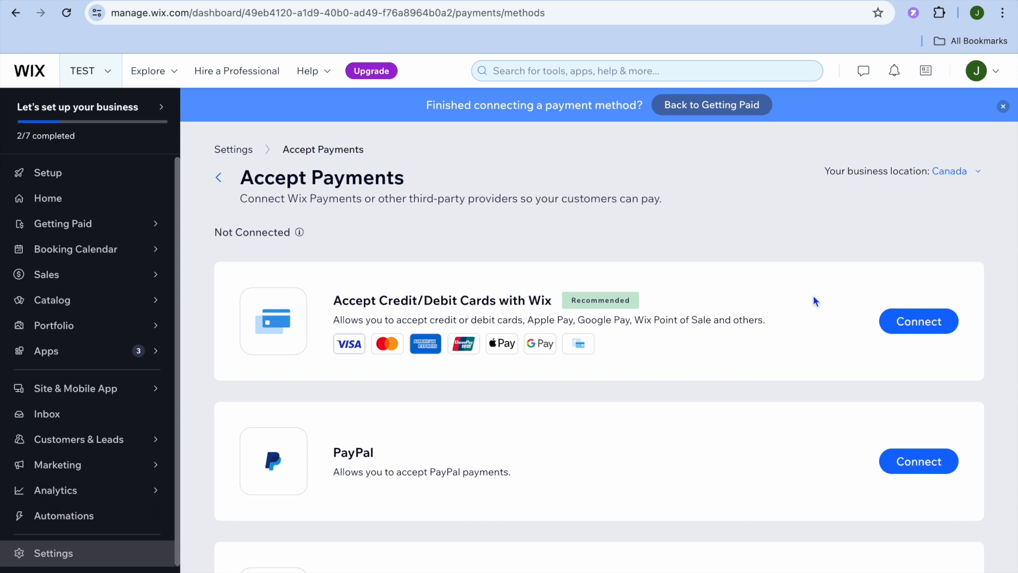
# Step: Start designing the site from the Setup page by customizing a template and browse the Wedding Photography Service templates
pyautogui.click(97, 174)
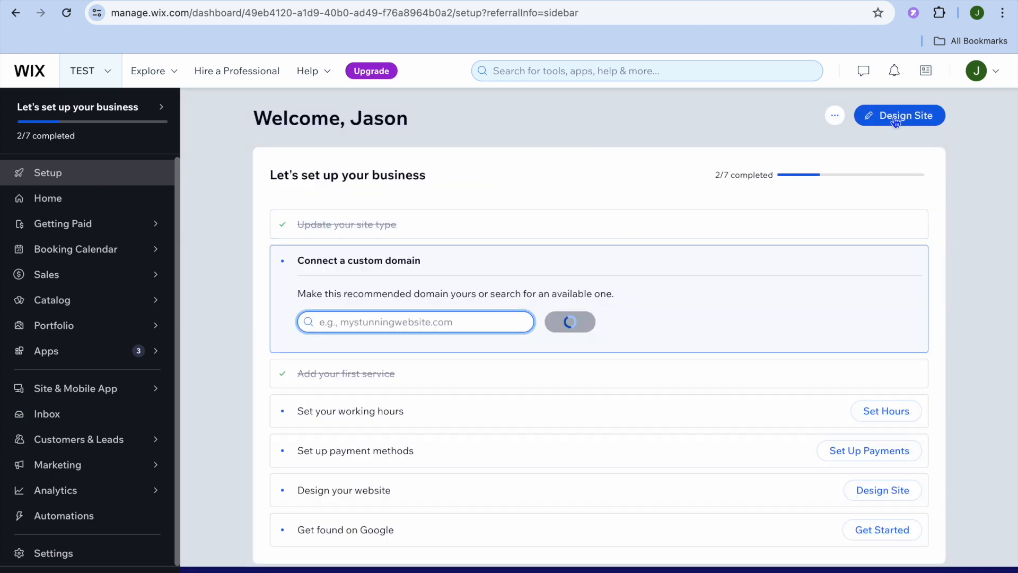
pyautogui.click(895, 117)
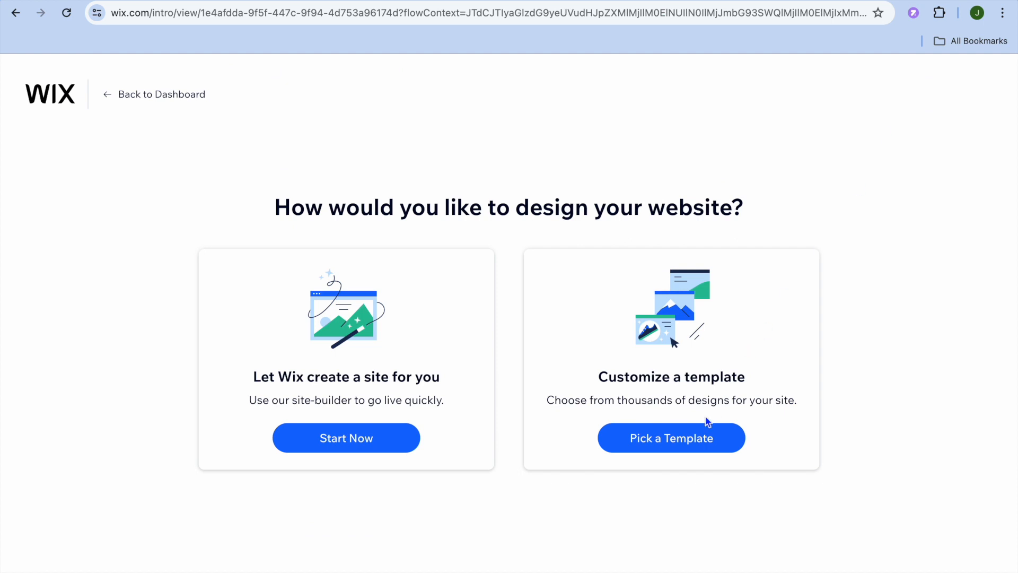
pyautogui.click(680, 436)
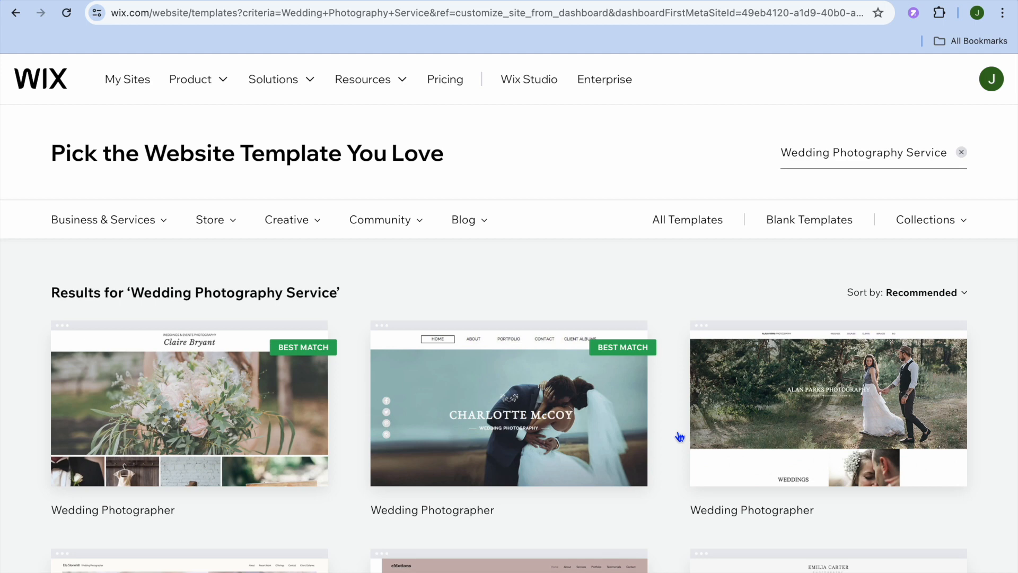
pyautogui.scroll(-5, 680, 435)
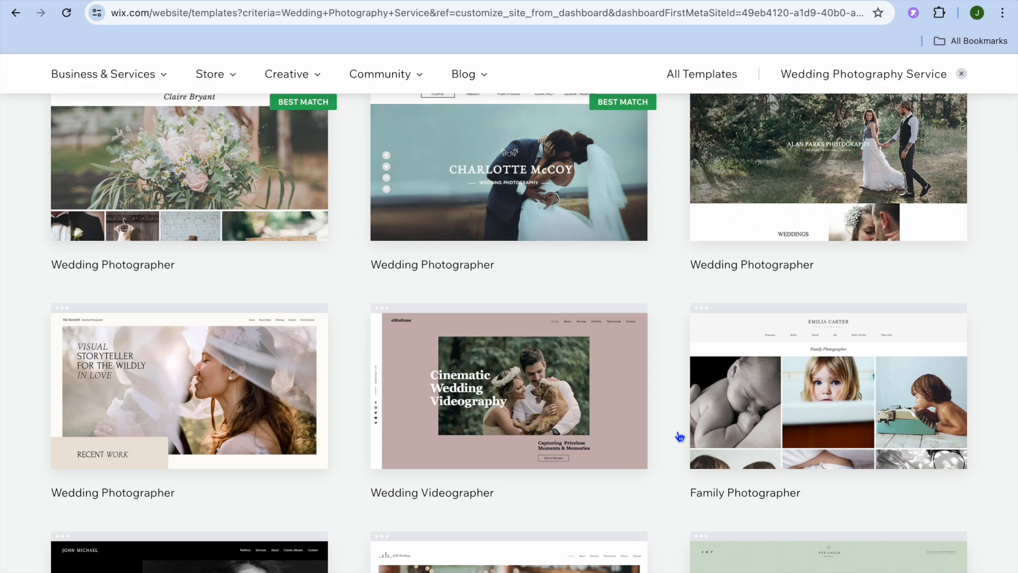
# Step: Browse the Wedding Photography Service templates and open the best-match Wedding Photographer template with the bouquet photo for editing
pyautogui.scroll(-10, 680, 435)
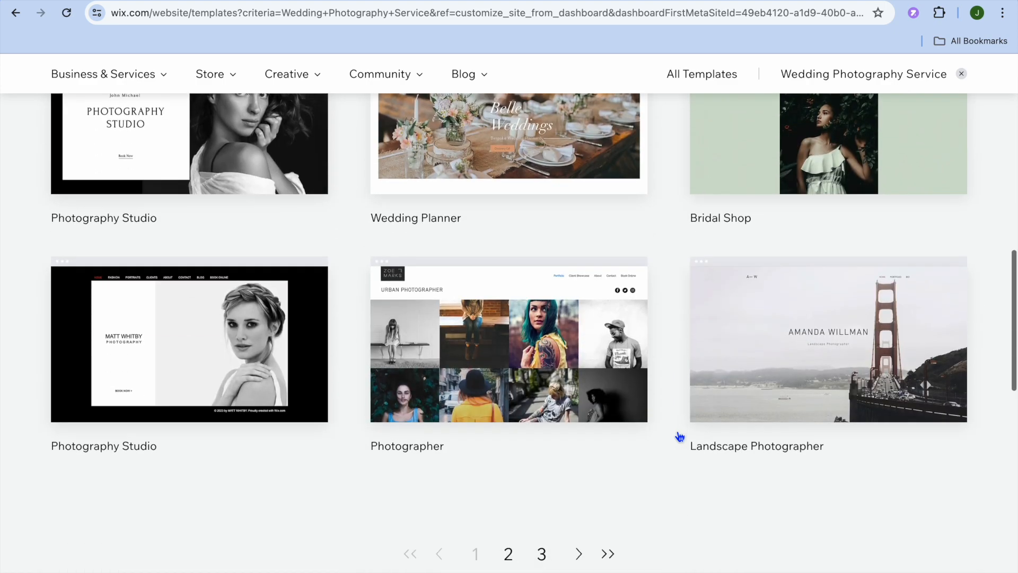
pyautogui.scroll(-1, 680, 436)
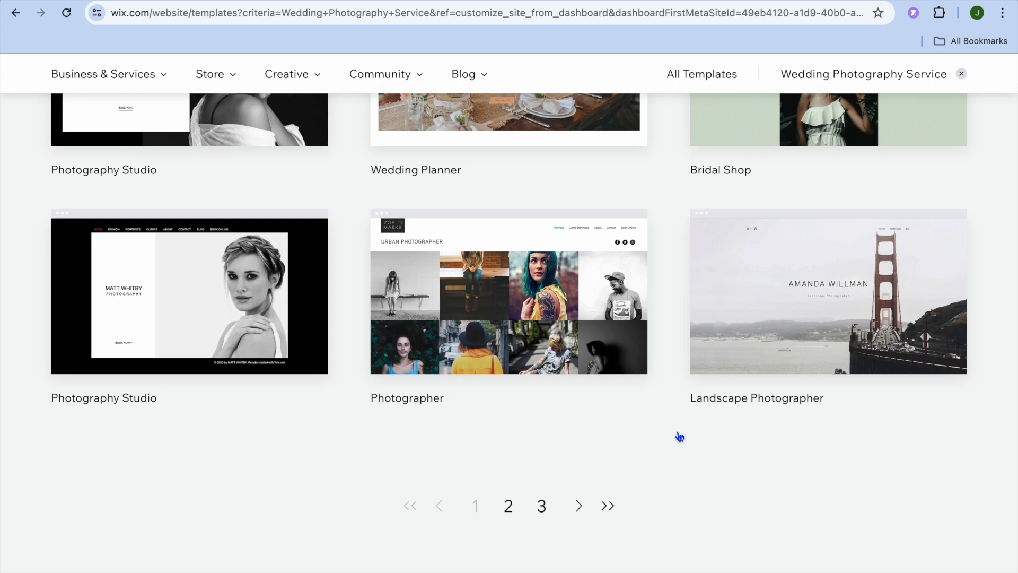
pyautogui.scroll(9, 680, 436)
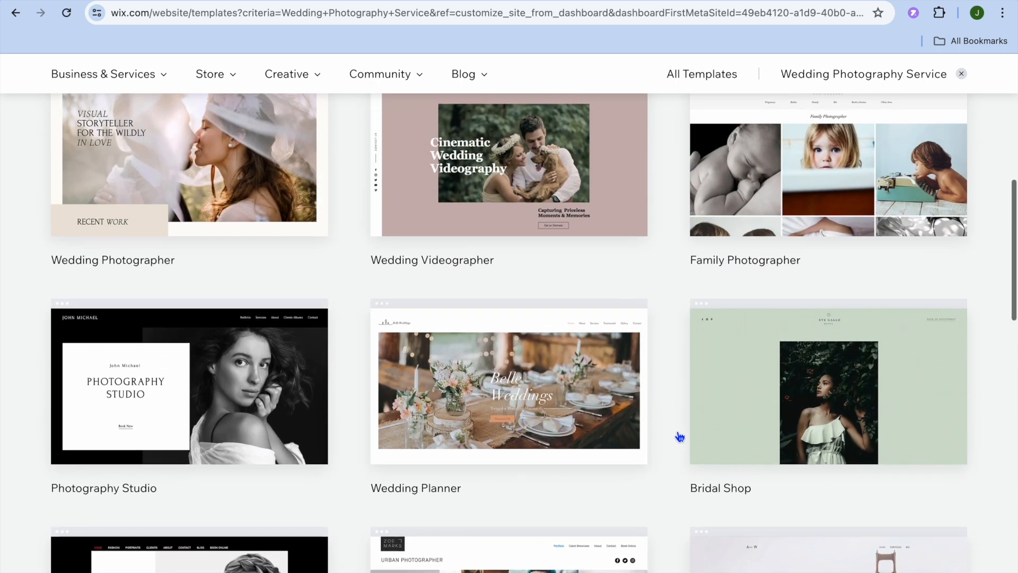
pyautogui.scroll(3, 680, 436)
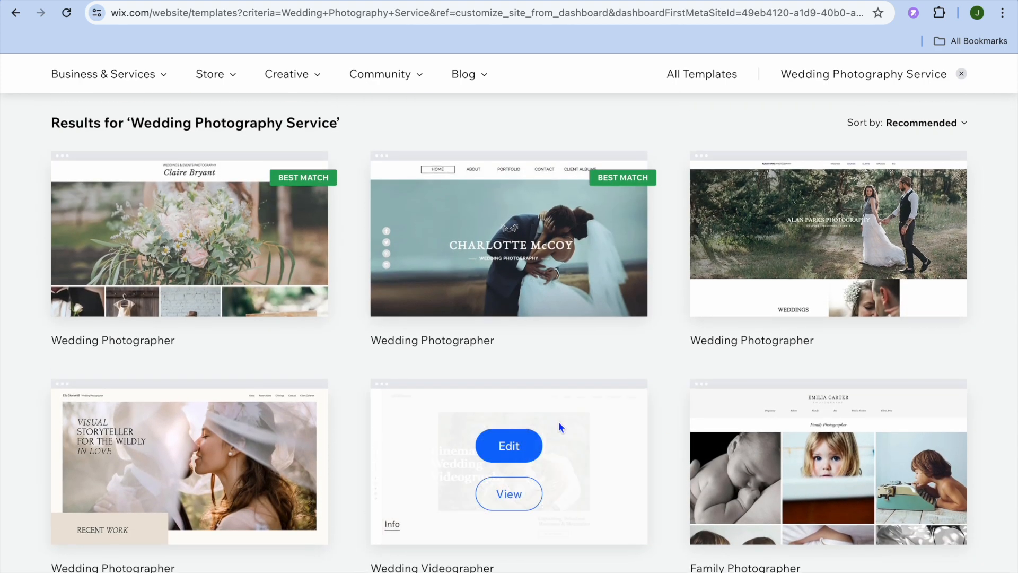
pyautogui.moveTo(251, 301)
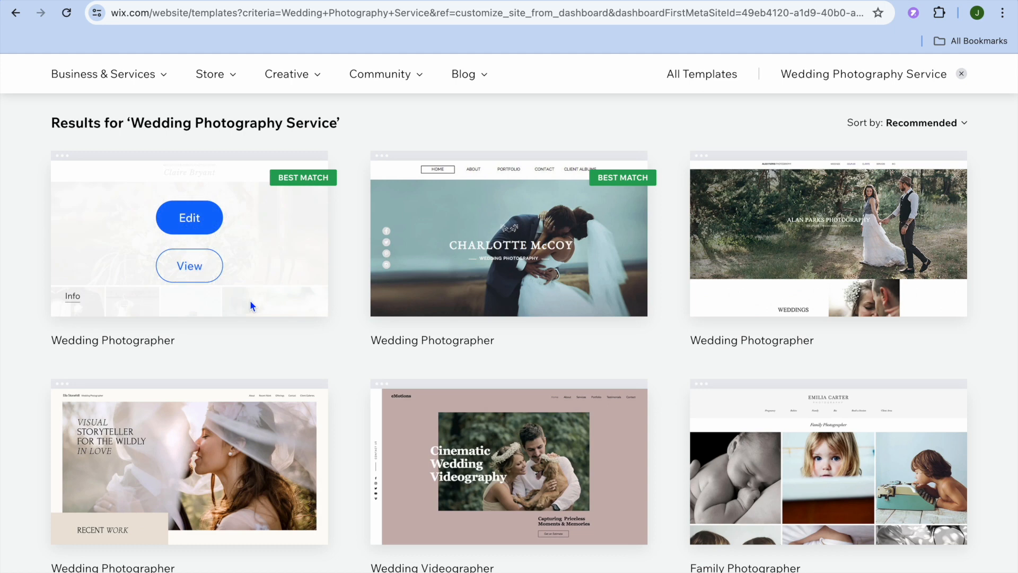
pyautogui.moveTo(393, 298)
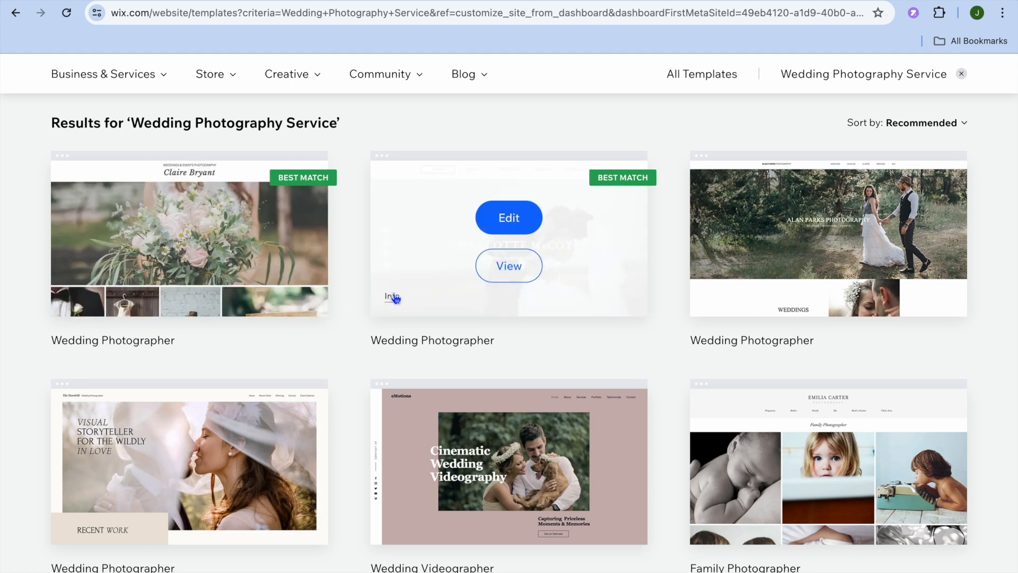
pyautogui.moveTo(192, 222)
pyautogui.click(195, 225)
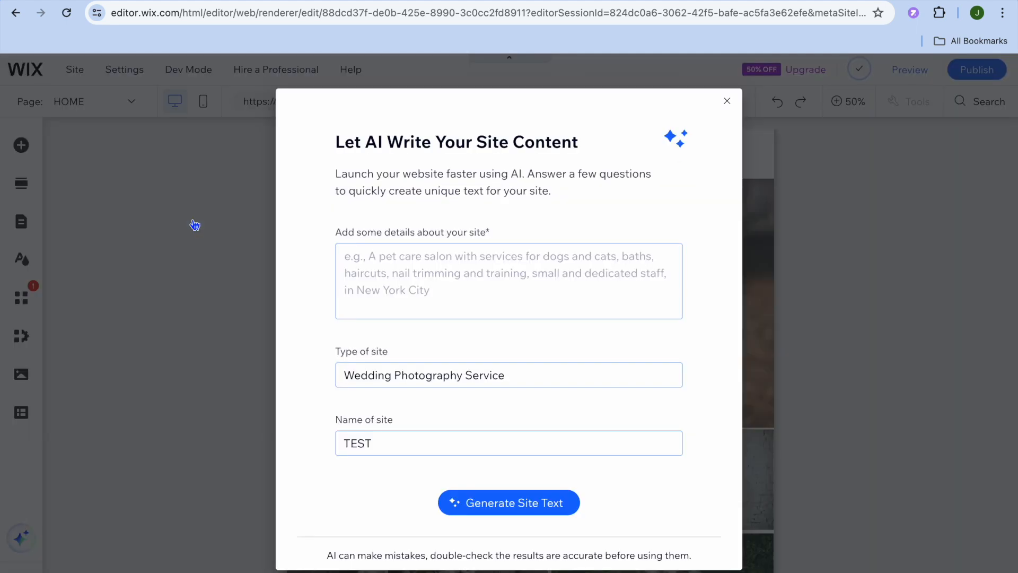
# Step: Dismiss the AI site content form without generating text and zoom the page canvas to 100%
pyautogui.click(349, 259)
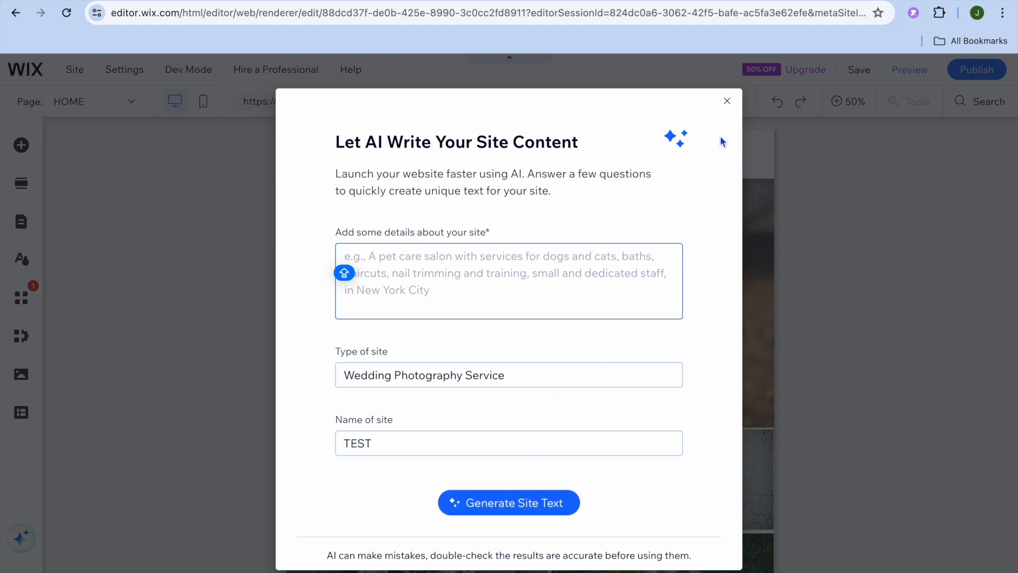
pyautogui.click(727, 101)
pyautogui.click(849, 106)
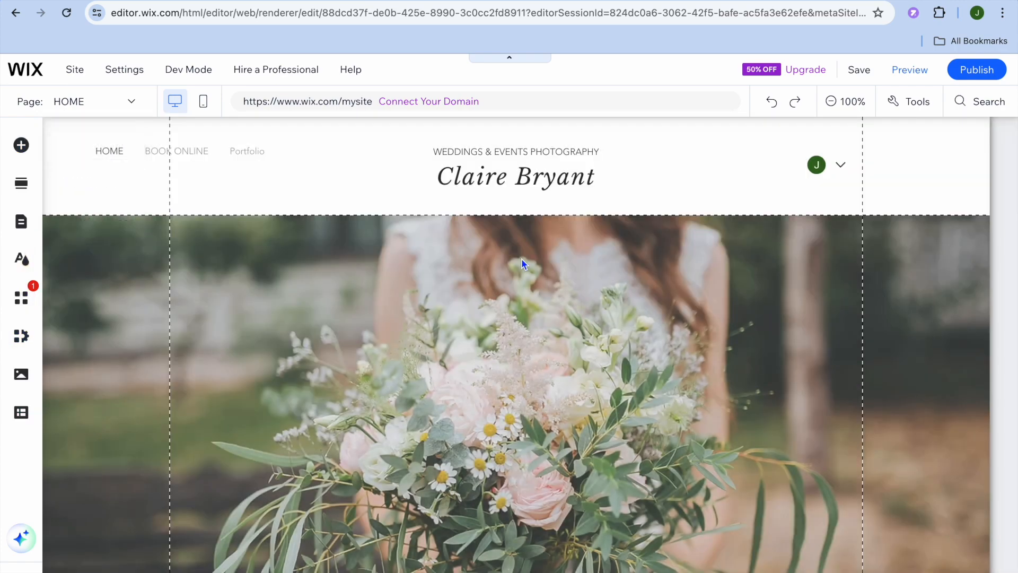
# Step: Review the home page's photo layout and the Quick Edit content options of its Gallery section, and close them
pyautogui.scroll(-5, 522, 259)
pyautogui.scroll(-10, 522, 260)
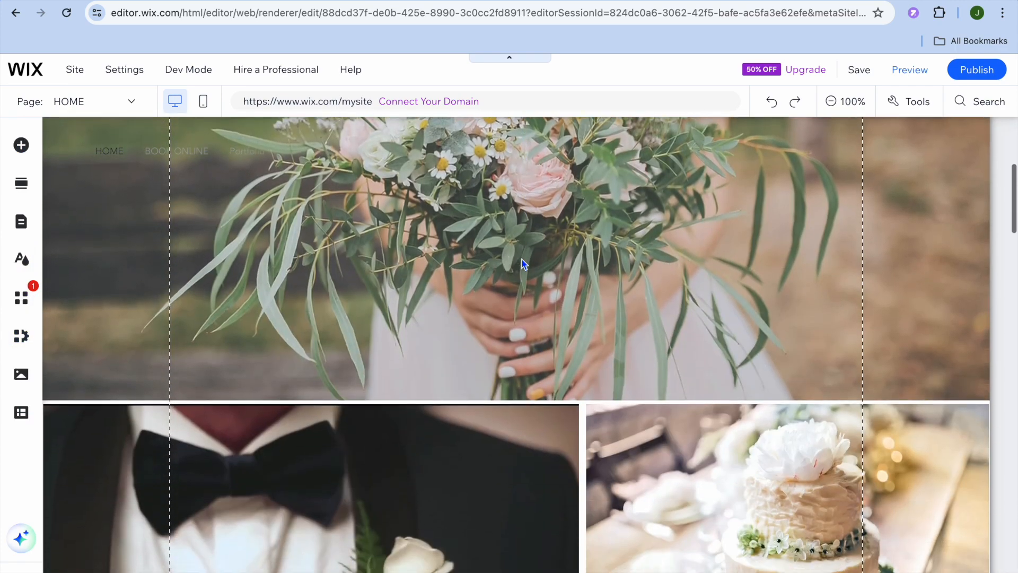
pyautogui.scroll(-12, 522, 259)
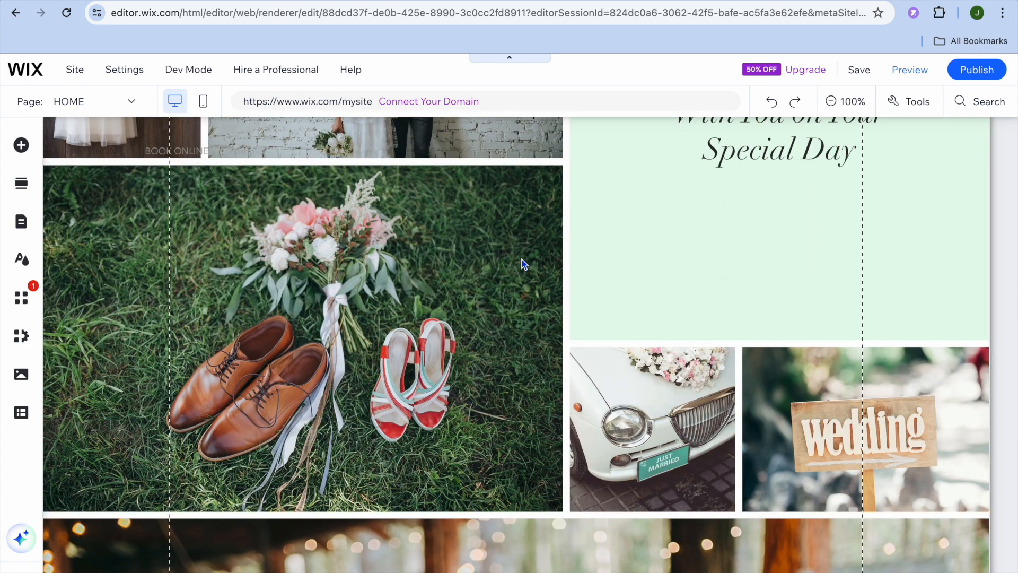
pyautogui.scroll(20, 522, 259)
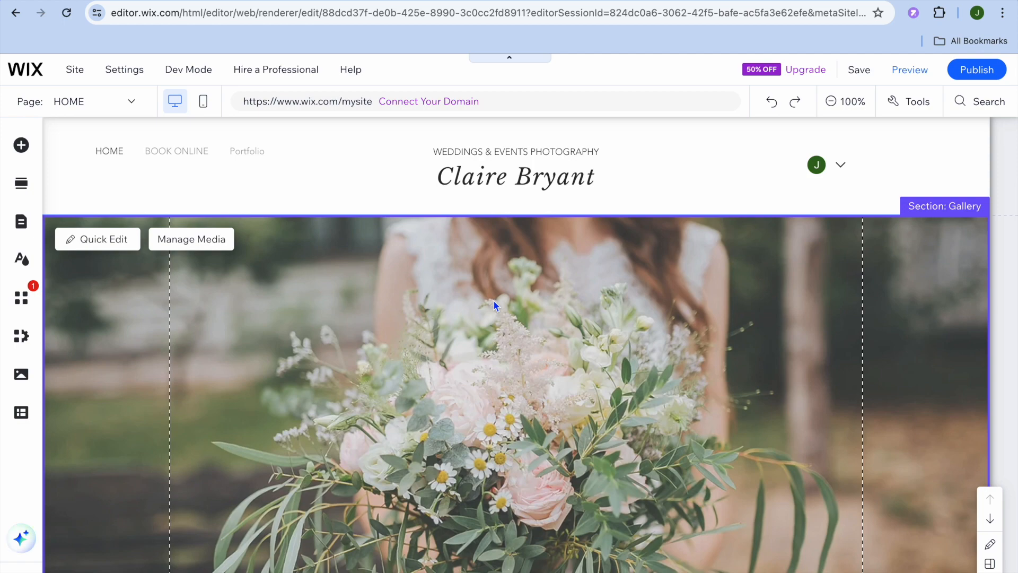
pyautogui.click(111, 238)
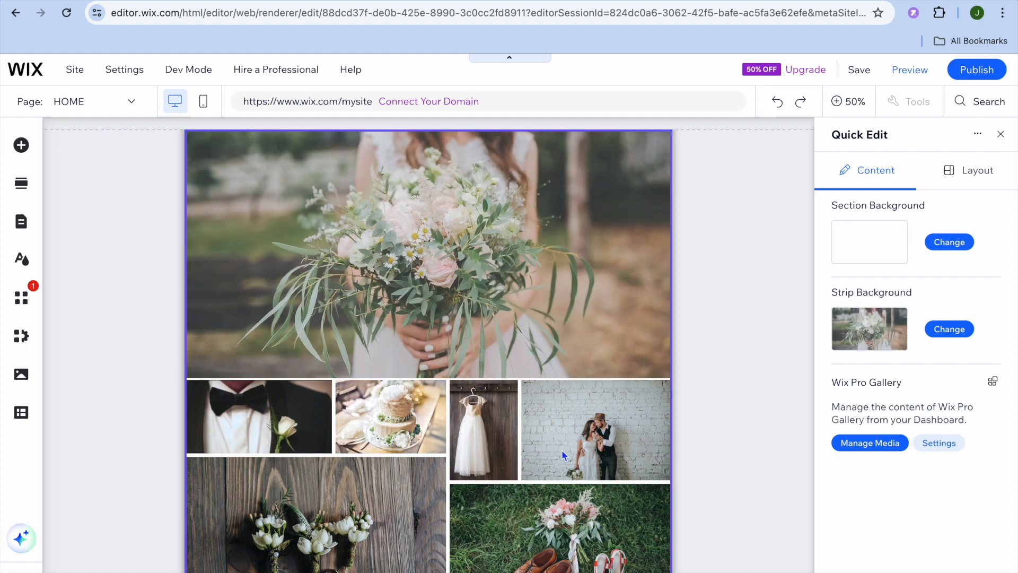
pyautogui.scroll(-4, 562, 454)
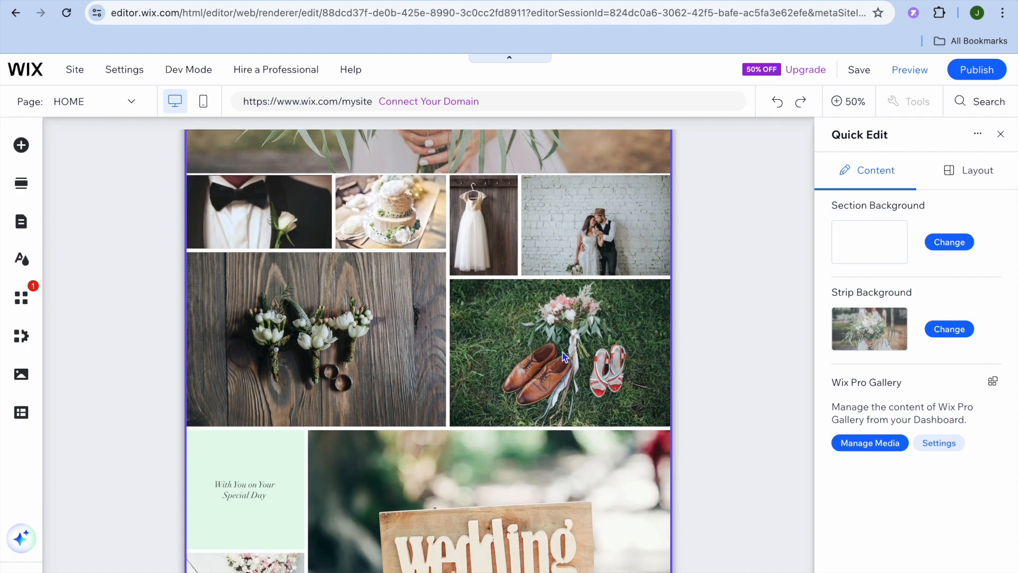
pyautogui.scroll(-7, 436, 307)
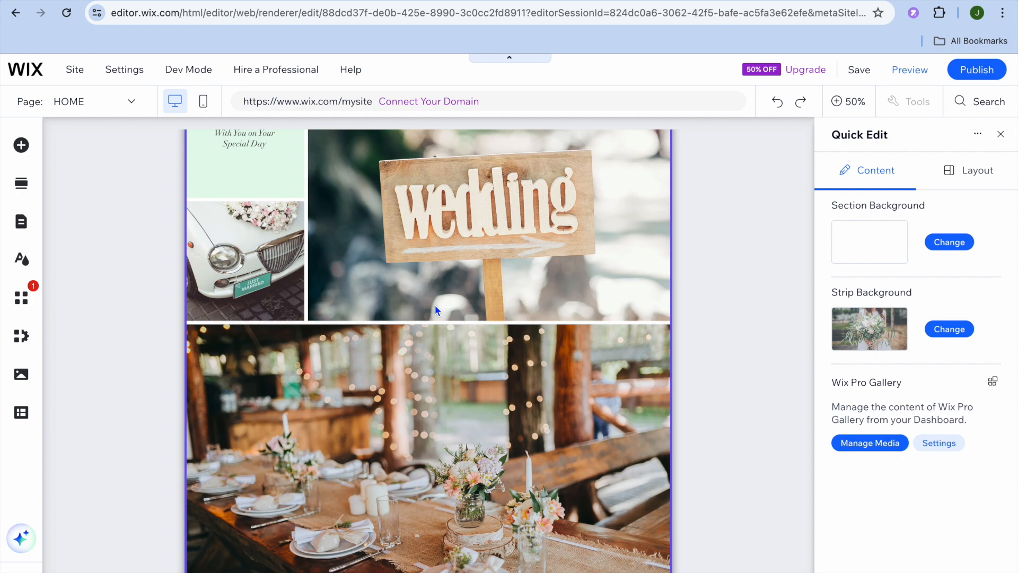
pyautogui.click(1001, 135)
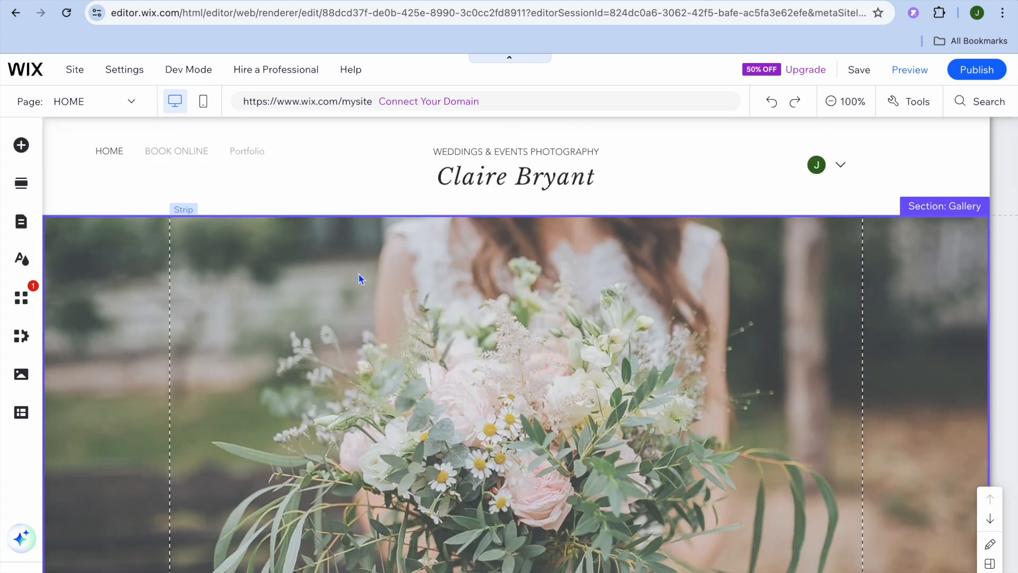
# Step: Switch from the home page to the Portfolio page under Portfolio Pages and look through its project images
pyautogui.scroll(-6, 327, 268)
pyautogui.scroll(6, 327, 268)
pyautogui.click(175, 211)
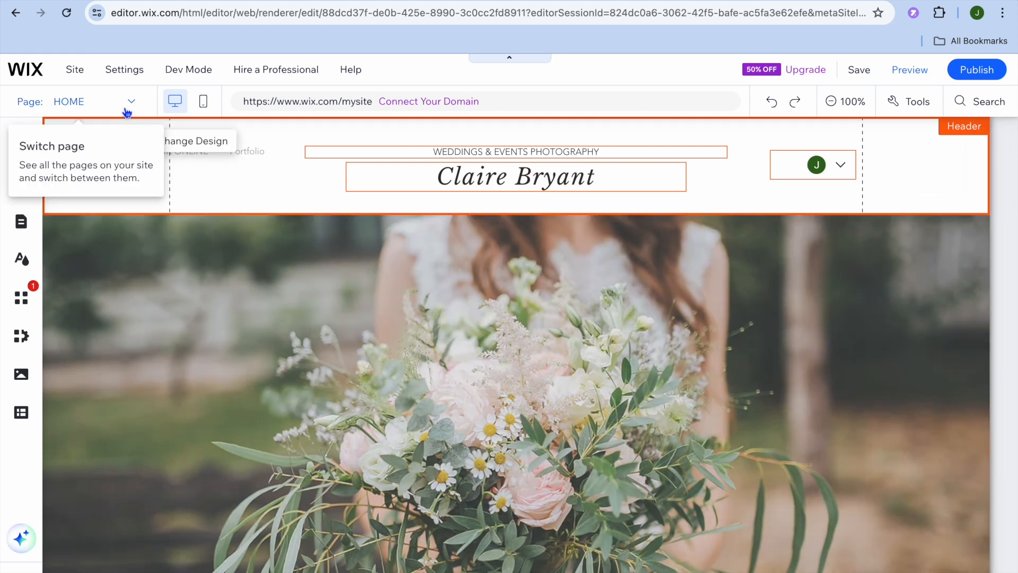
pyautogui.click(100, 106)
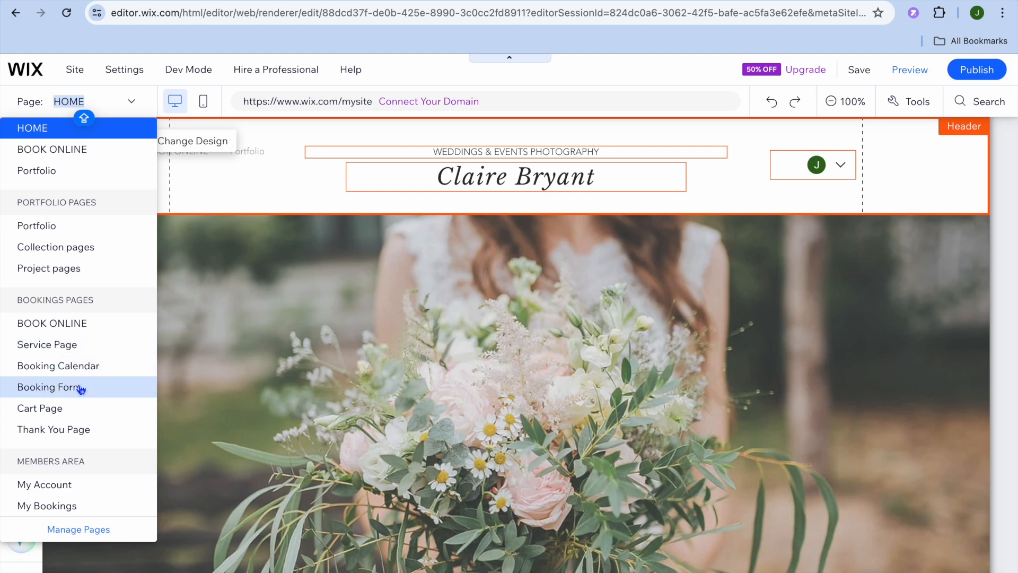
pyautogui.click(61, 227)
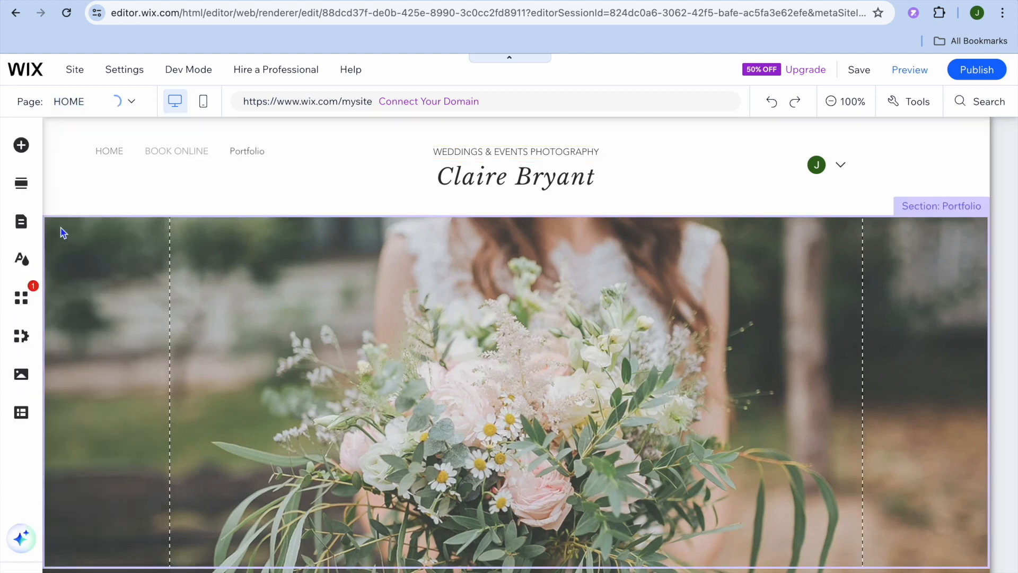
pyautogui.scroll(-9, 195, 323)
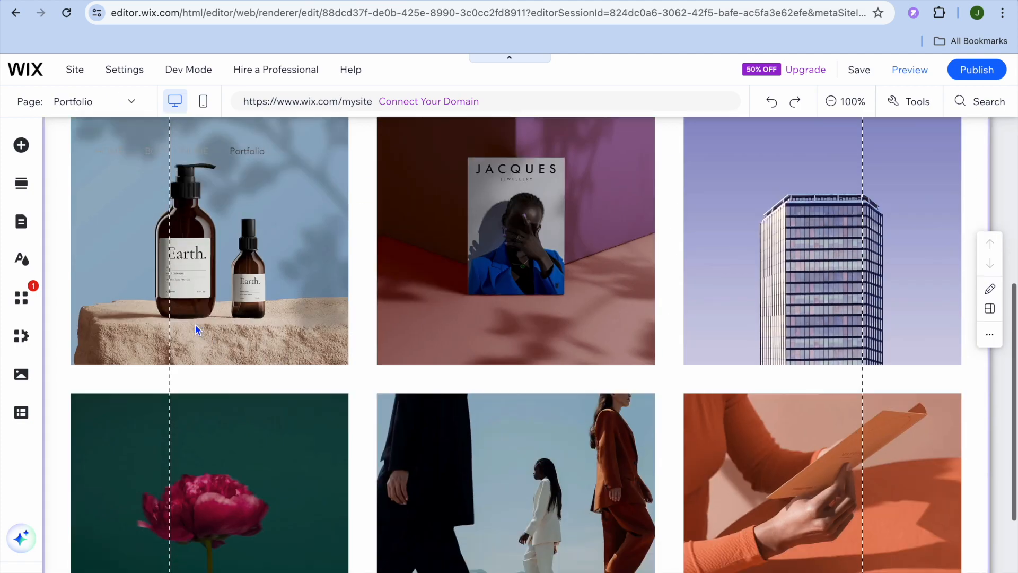
pyautogui.scroll(2, 196, 327)
pyautogui.scroll(5, 196, 326)
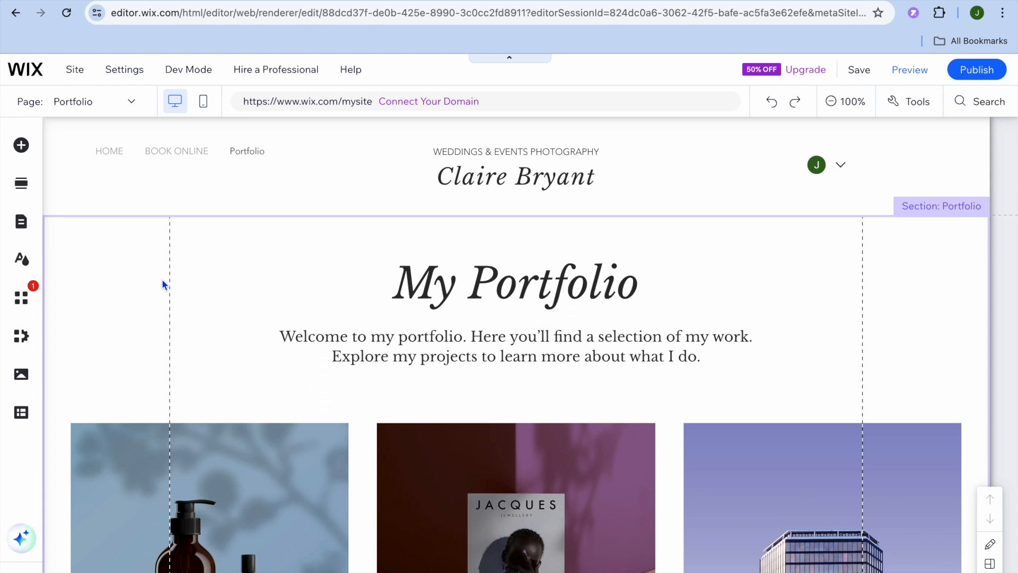
# Step: Review the elements that can be added to the Portfolio page, and close the list without adding any
pyautogui.click(73, 195)
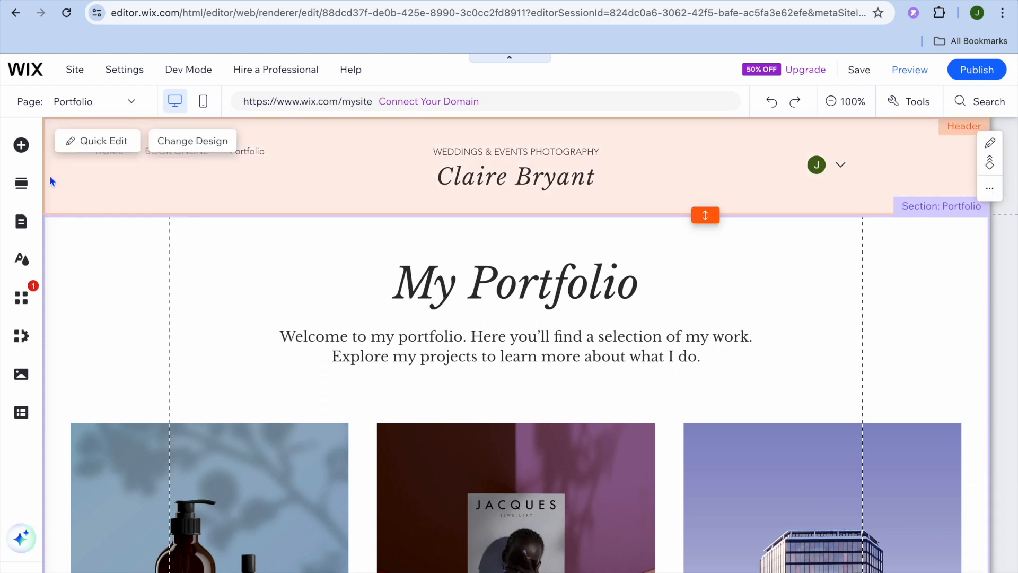
pyautogui.click(22, 147)
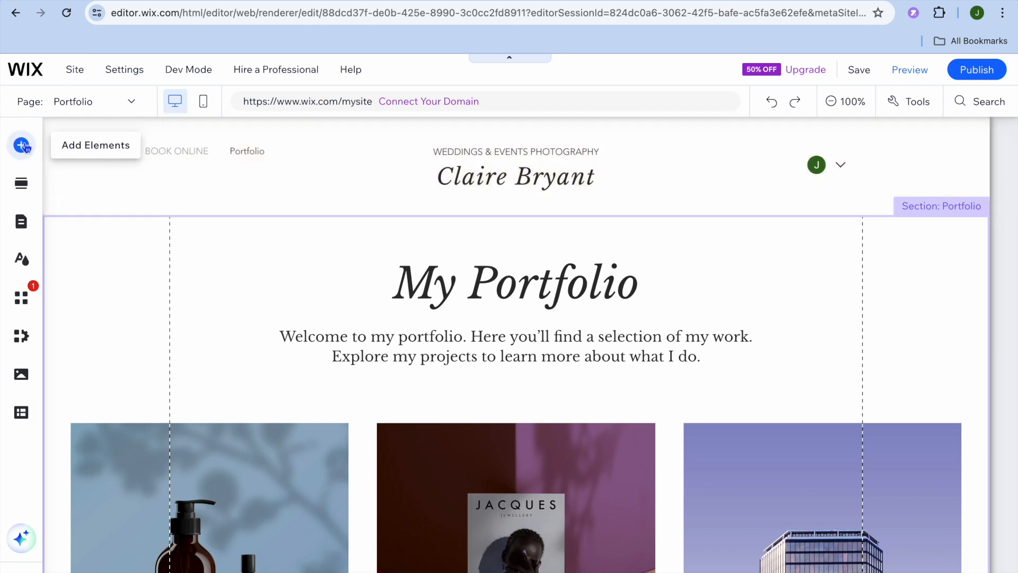
pyautogui.click(22, 146)
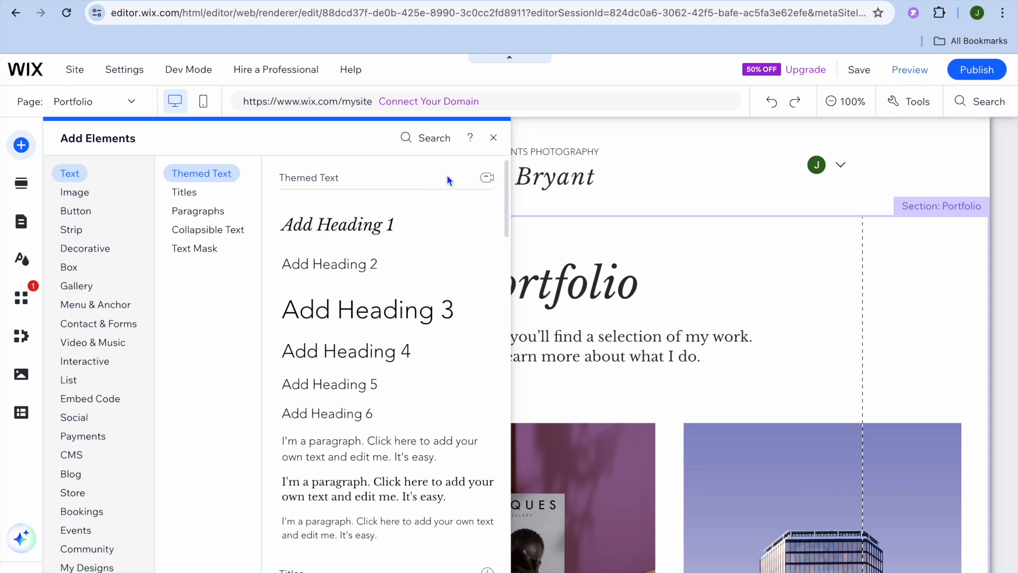
pyautogui.click(496, 139)
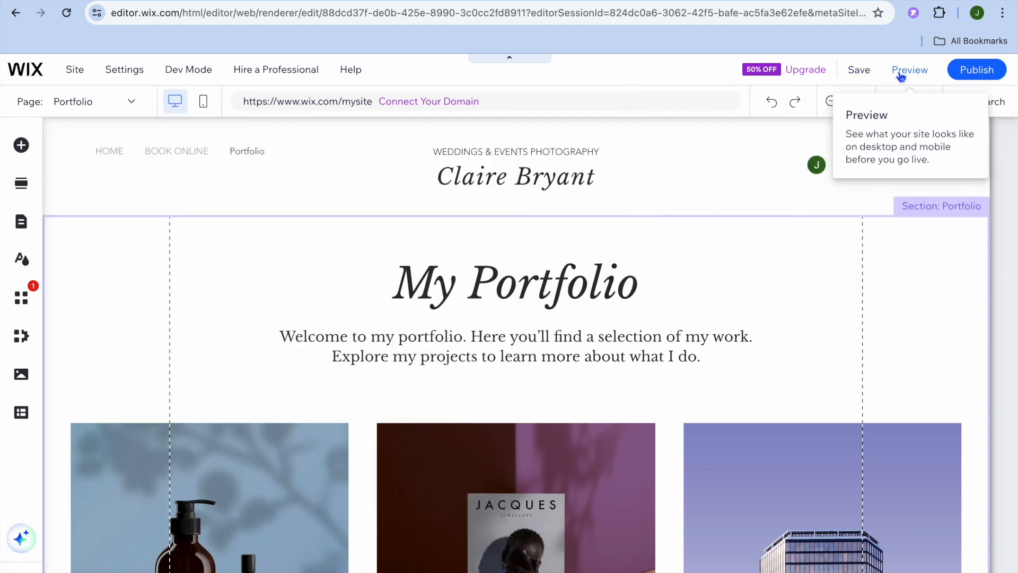
# Step: Preview the site's home page, view the wedding cake photo and following gallery images enlarged, and return to the page
pyautogui.click(900, 75)
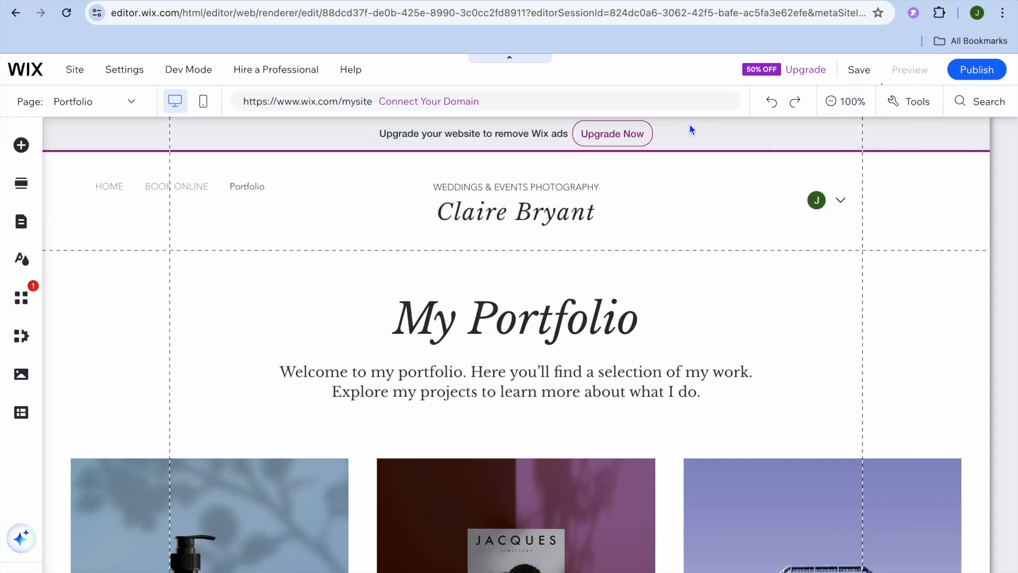
pyautogui.click(67, 158)
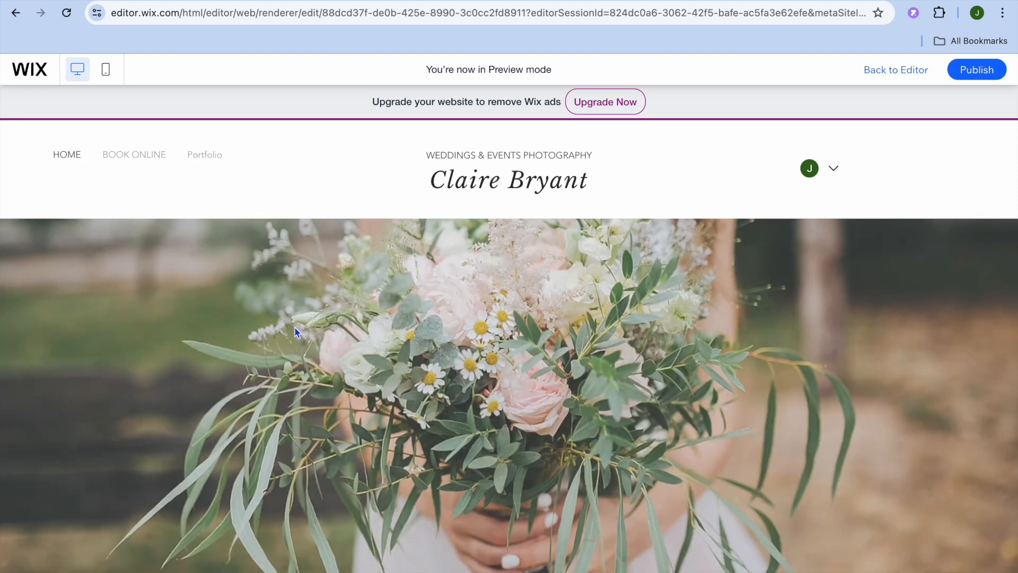
pyautogui.scroll(-5, 295, 329)
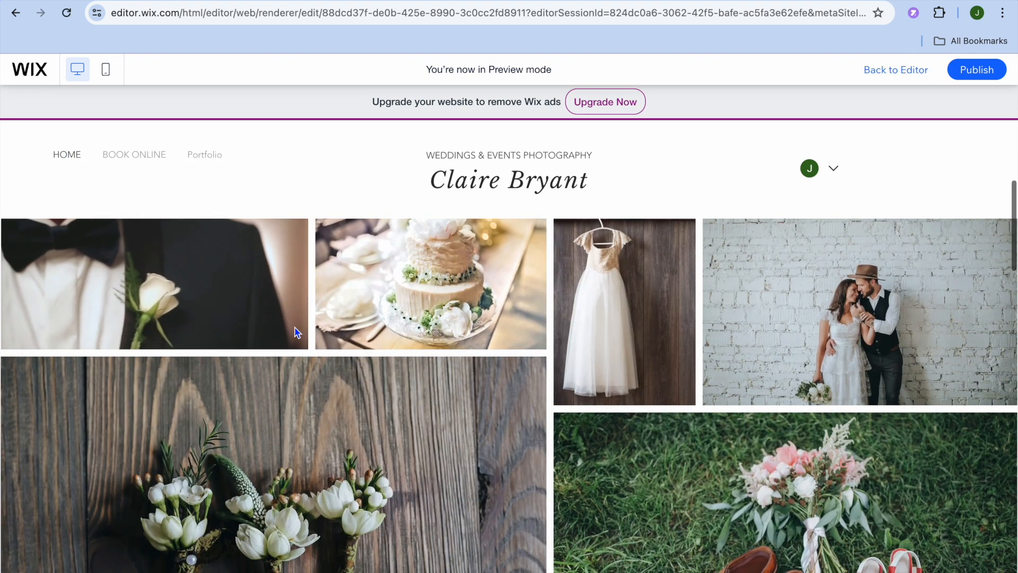
pyautogui.scroll(1, 295, 333)
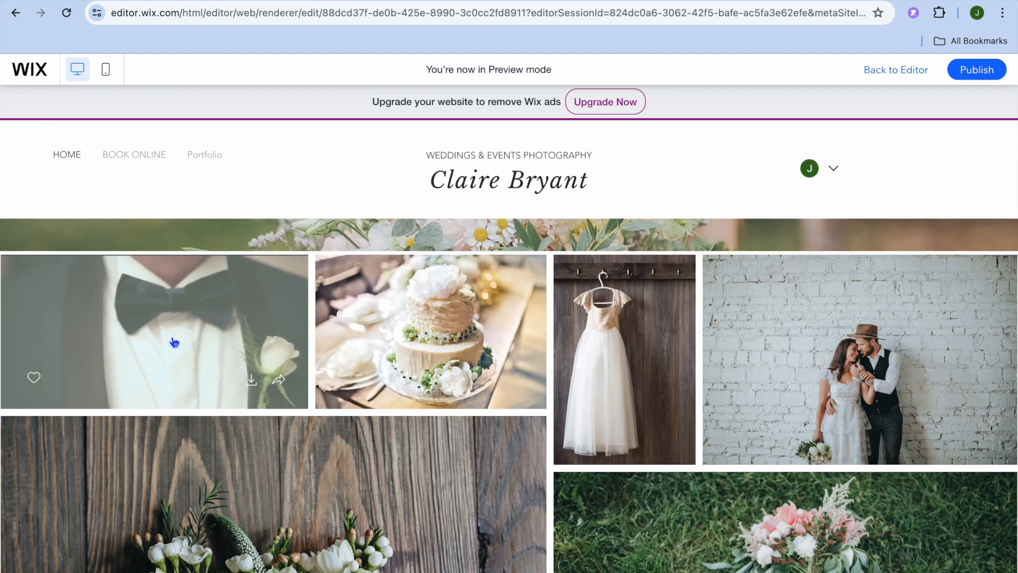
pyautogui.click(340, 327)
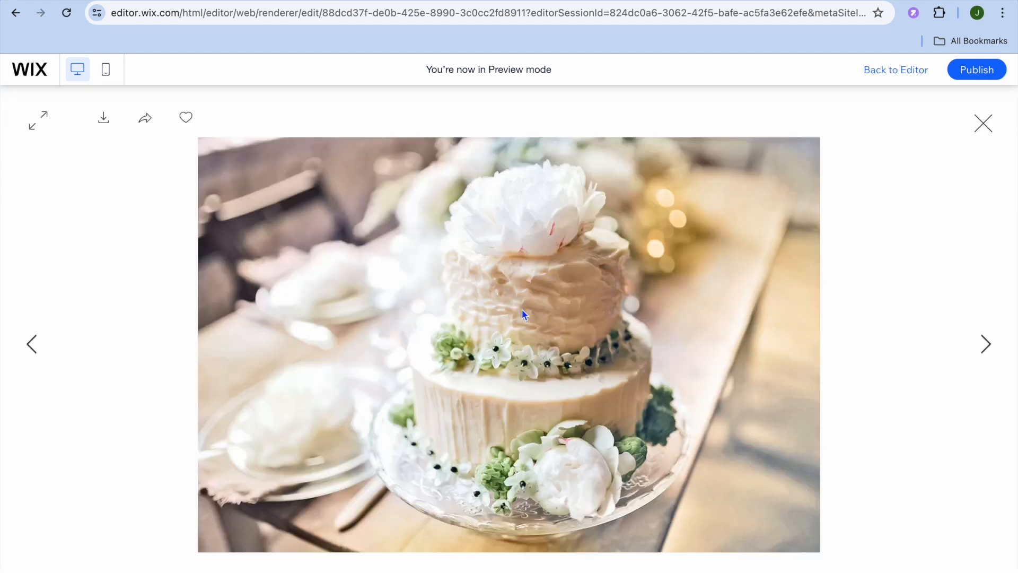
pyautogui.click(986, 345)
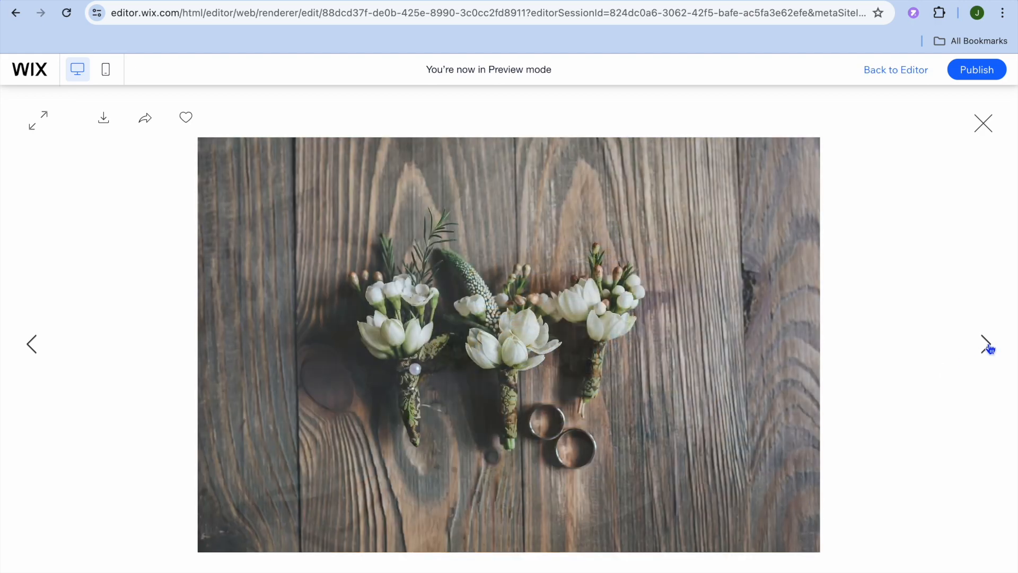
pyautogui.click(988, 346)
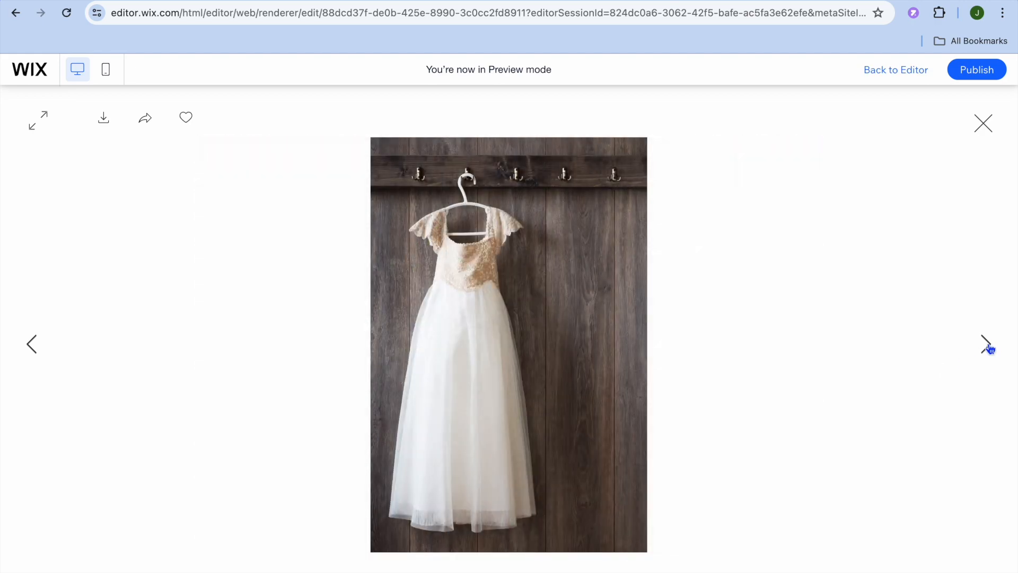
pyautogui.click(978, 126)
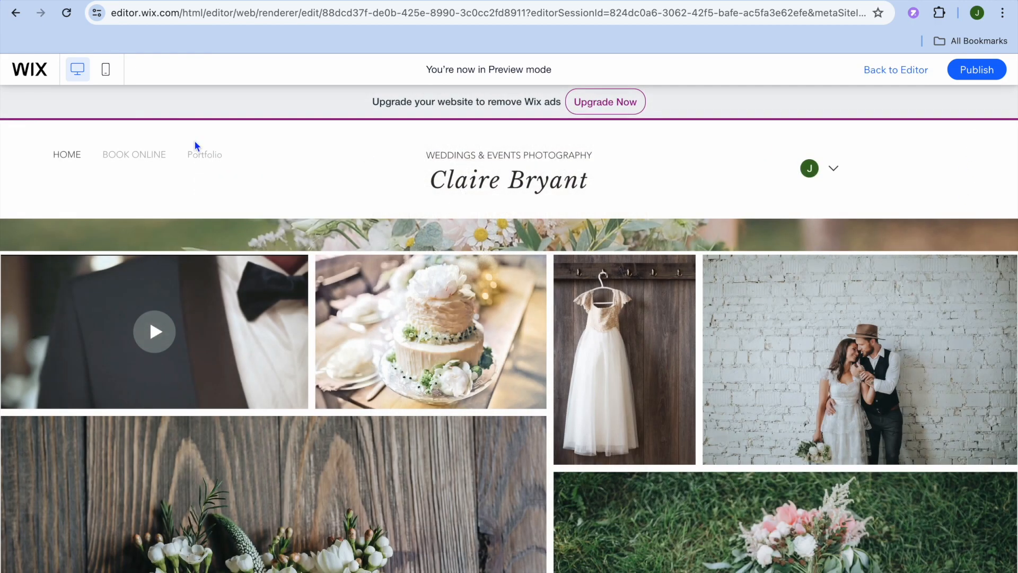
# Step: Check the previewed Book Online services and open the date and time selection for Engagement Photoshoot
pyautogui.click(144, 157)
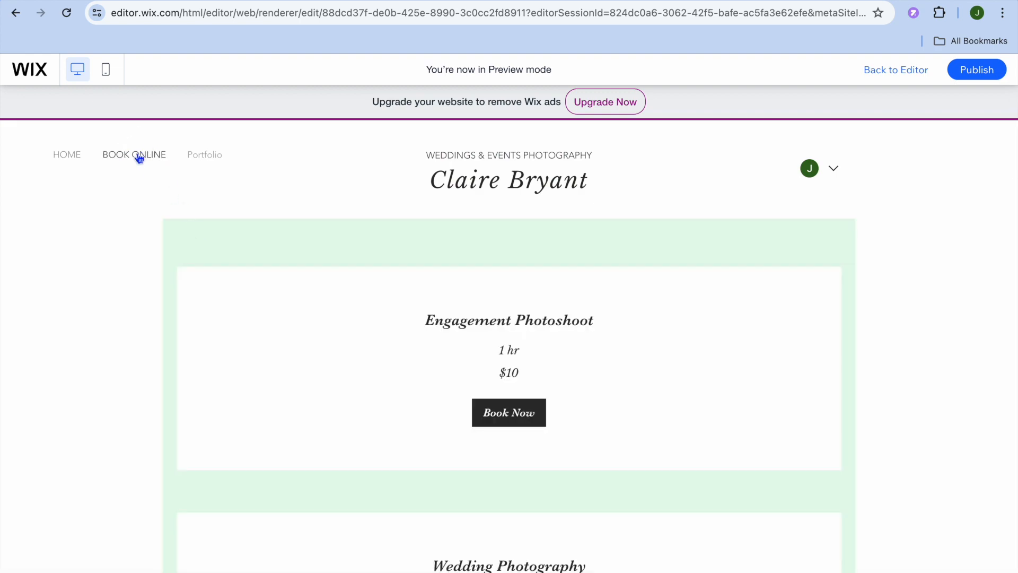
pyautogui.scroll(-3, 295, 241)
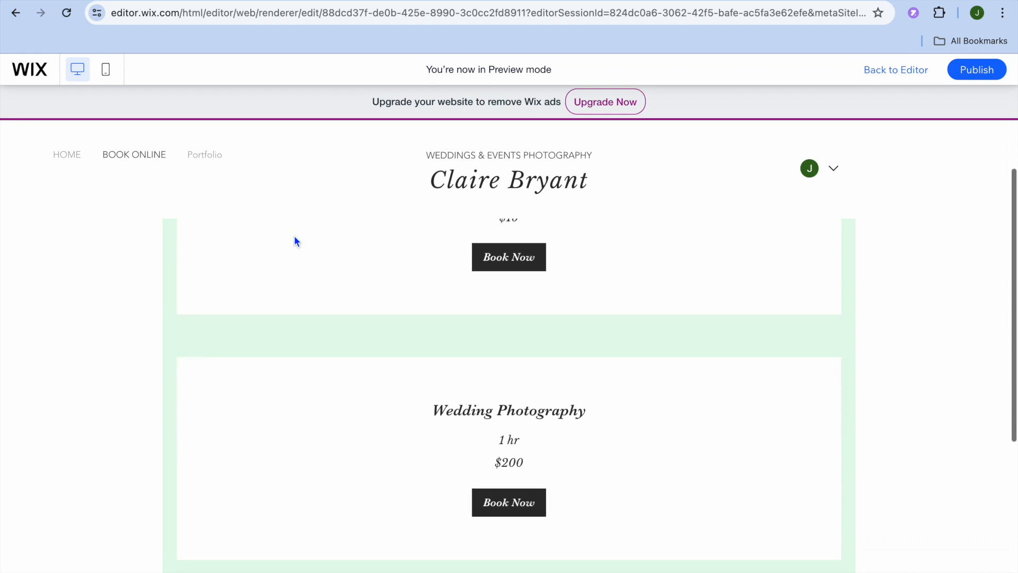
pyautogui.scroll(2, 296, 241)
pyautogui.click(506, 342)
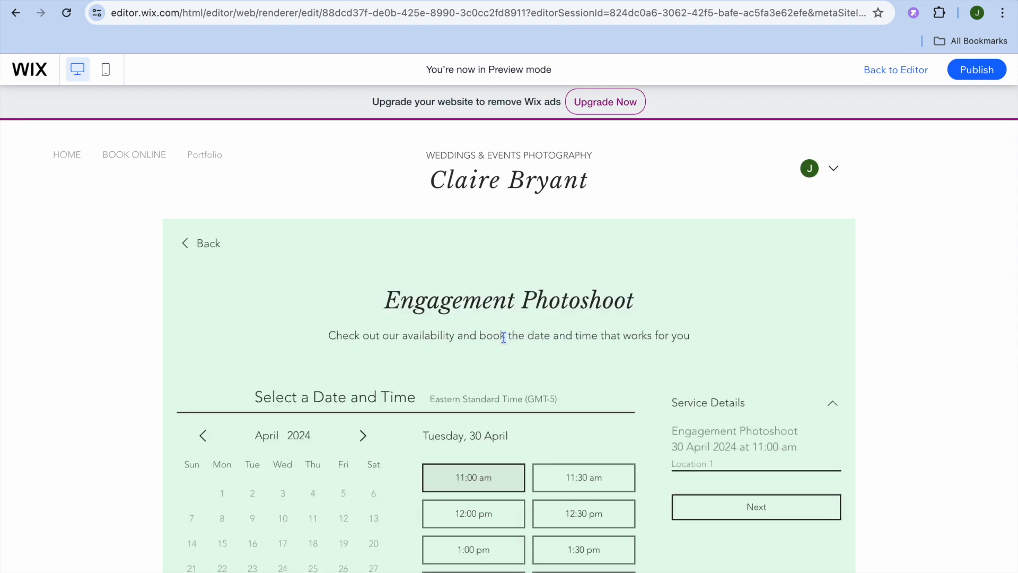
pyautogui.scroll(-3, 503, 337)
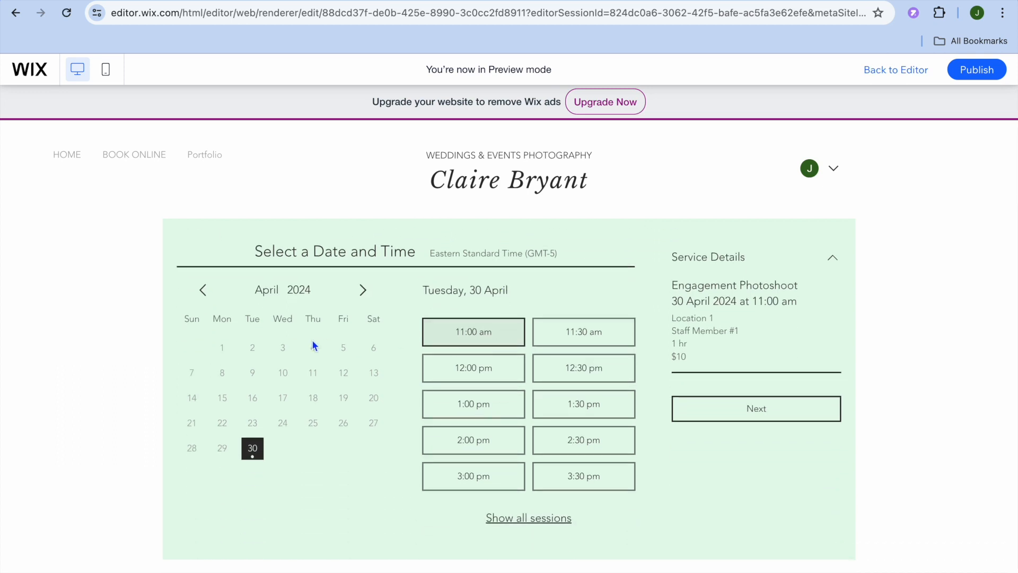